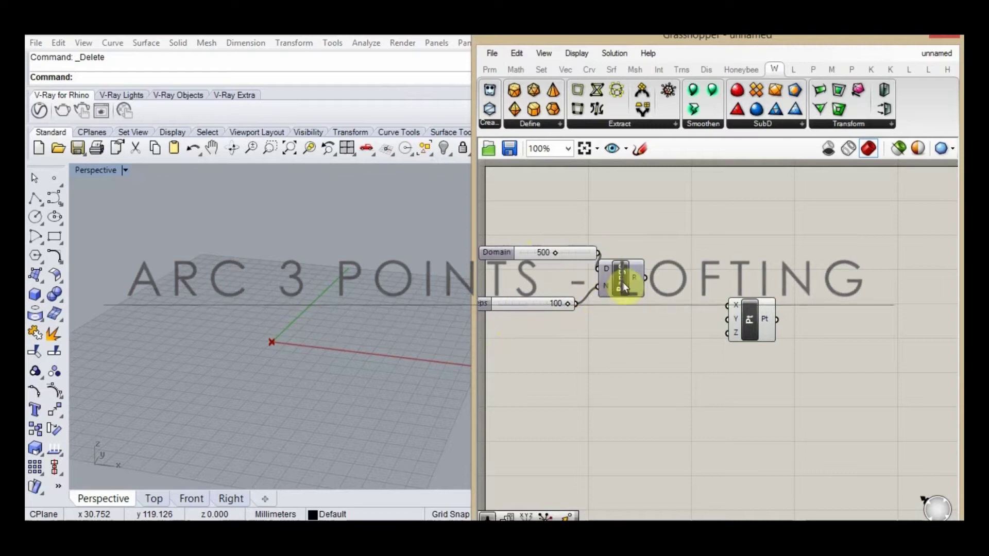
# Add a Graph Mapper between the Range and Point components and feed it the Range output.
pyautogui.moveTo(761, 323); pyautogui.dragTo(799, 320)
pyautogui.click(717, 239)
pyautogui.doubleClick(719, 243)
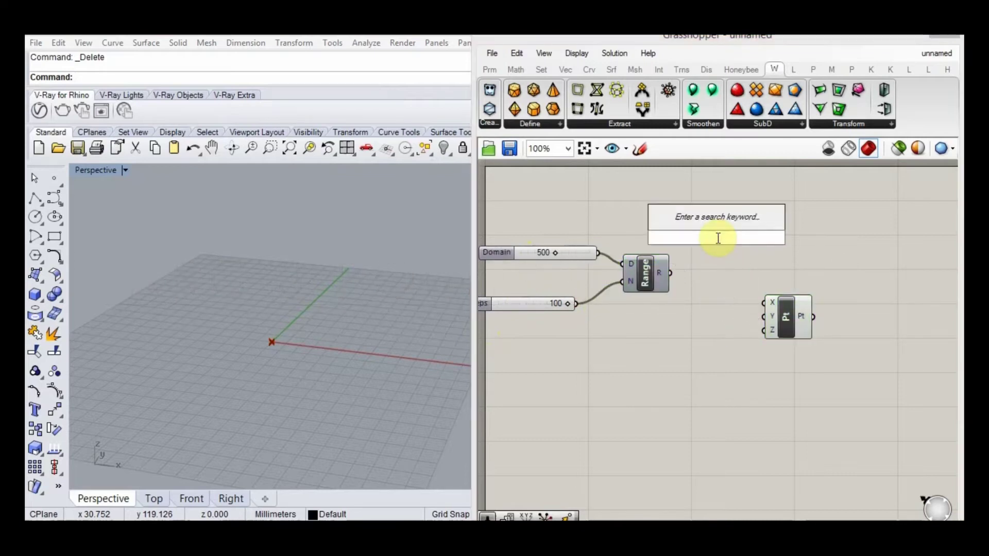
pyautogui.write('graph')
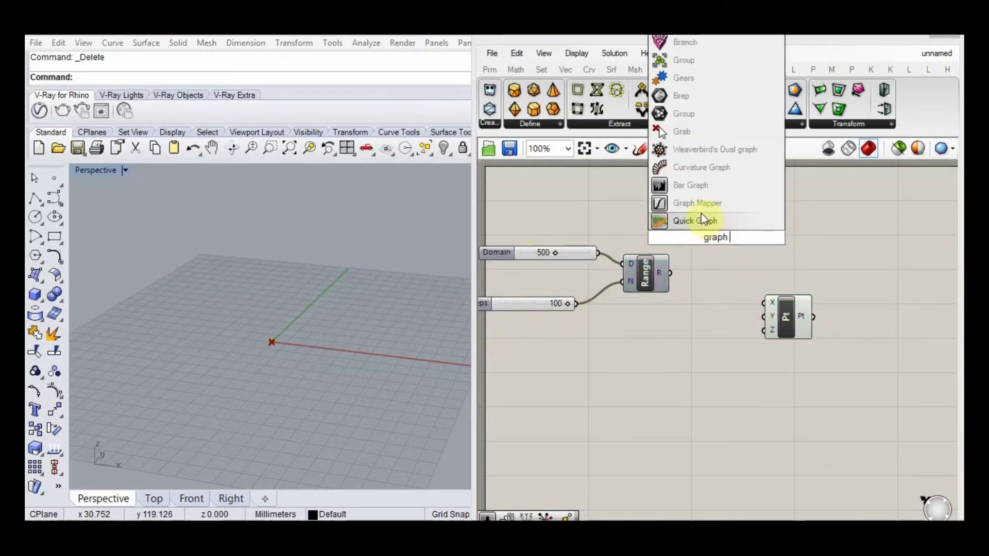
pyautogui.press('Return')
pyautogui.click(644, 273)
pyautogui.moveTo(641, 268); pyautogui.dragTo(694, 237)
pyautogui.click(644, 230)
pyautogui.scroll(-4, 589, 263)
pyautogui.scroll(1, 685, 281)
pyautogui.scroll(3, 685, 286)
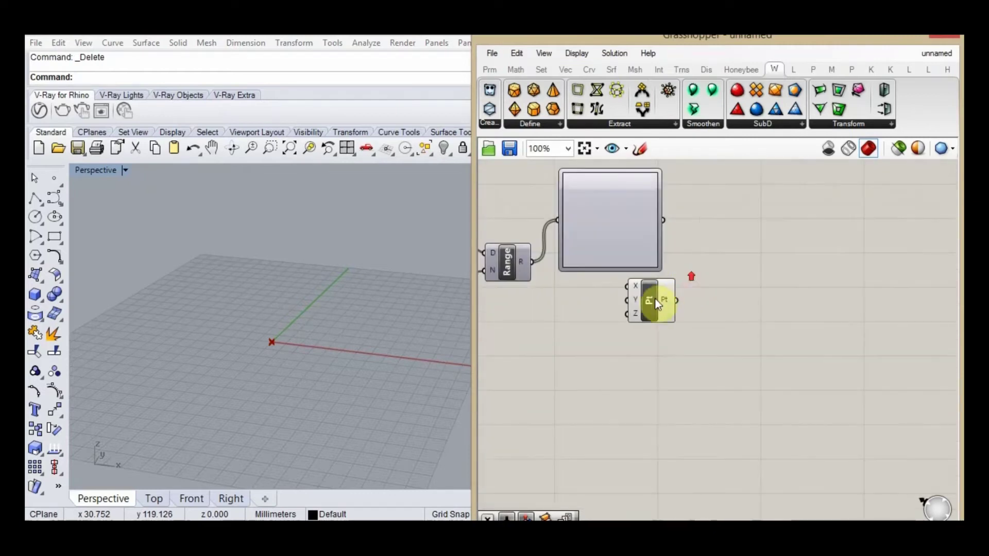
# Add a Multiplication component beside the Graph Mapper and connect the mapper's output to input A.
pyautogui.moveTo(656, 294); pyautogui.dragTo(783, 306)
pyautogui.doubleClick(739, 227)
pyautogui.write('multi')
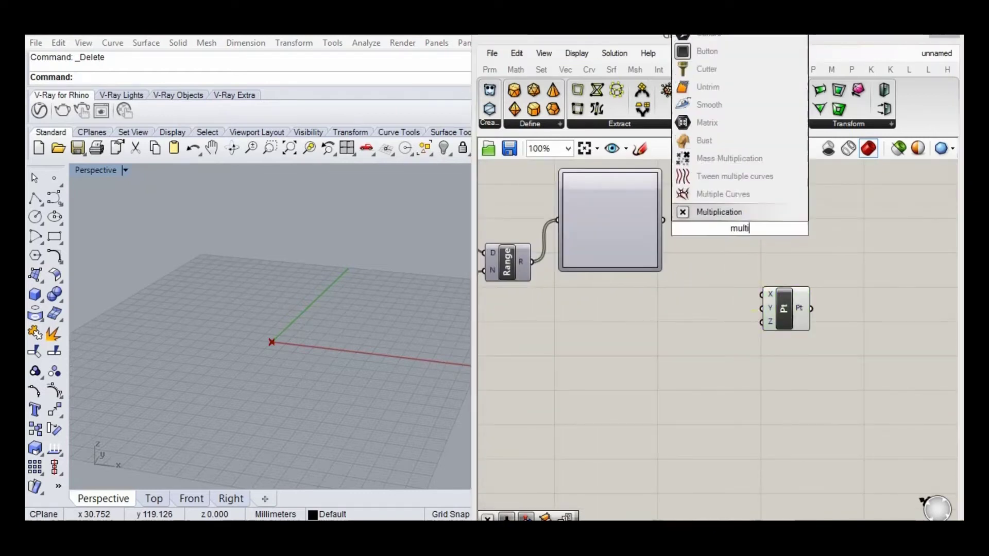
pyautogui.press('Return')
pyautogui.moveTo(665, 220); pyautogui.dragTo(716, 222)
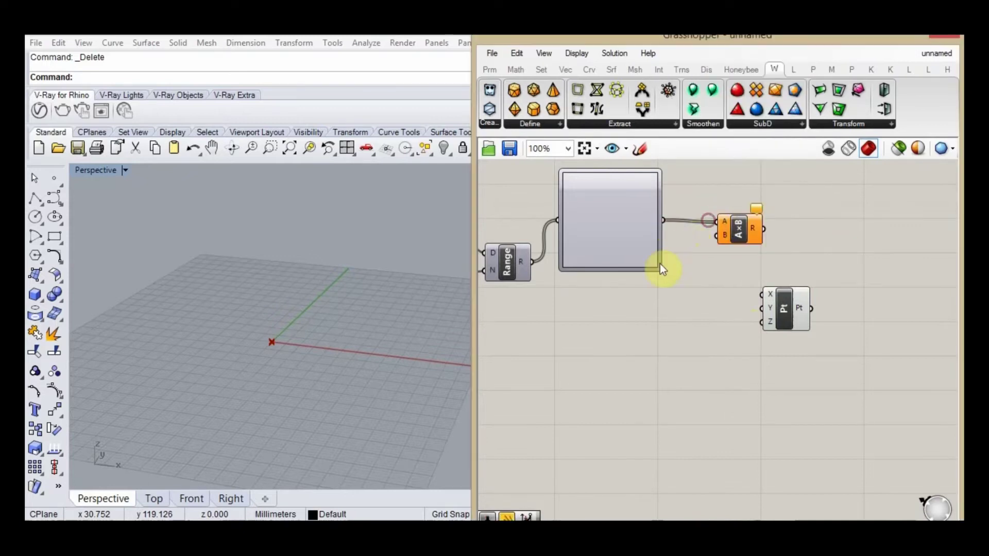
# Create a number slider with value 30 below the Graph Mapper and connect it to Multiplication input B.
pyautogui.doubleClick(609, 289)
pyautogui.write('30')
pyautogui.press('Return')
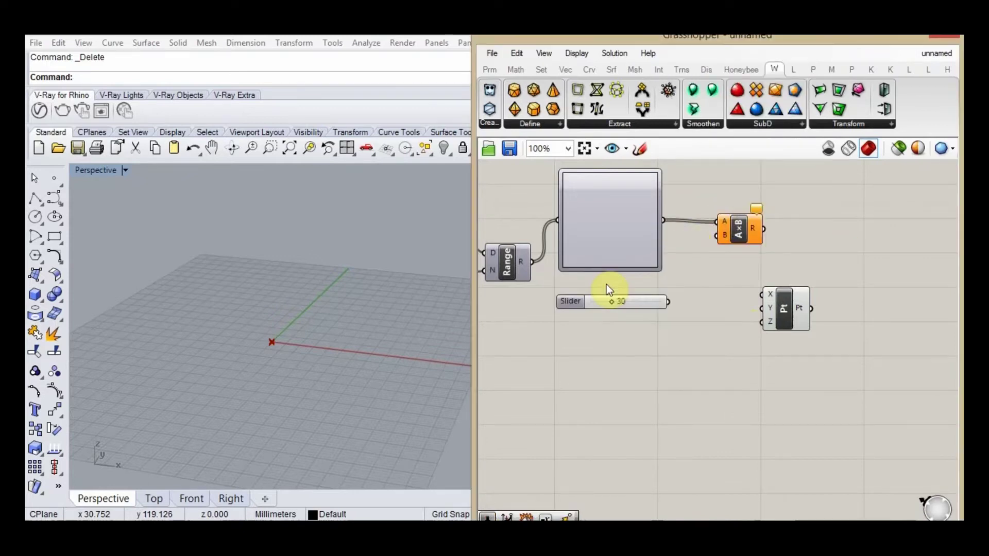
pyautogui.moveTo(668, 302); pyautogui.dragTo(714, 236)
# Set the Graph Mapper's graph type to Sine.
pyautogui.rightClick(622, 230)
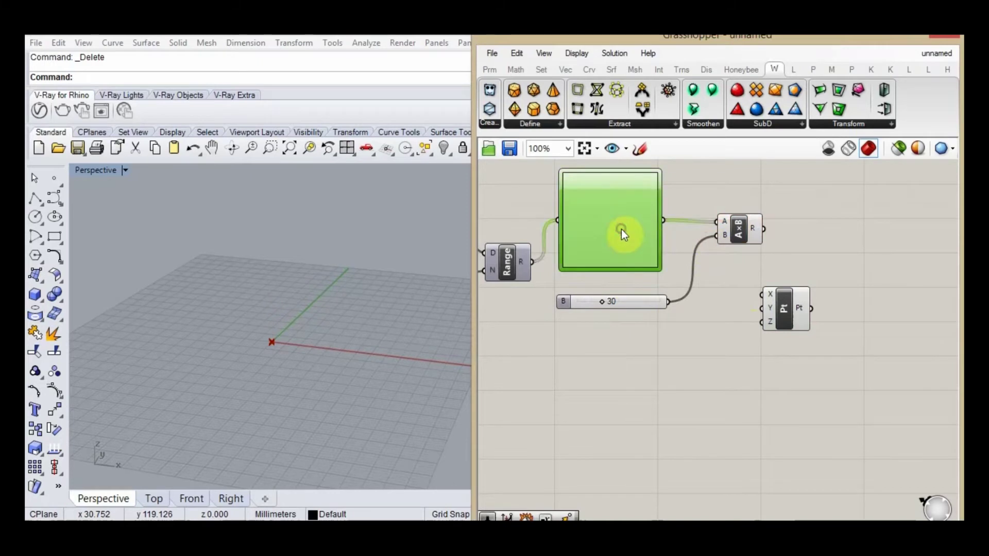
pyautogui.moveTo(706, 426)
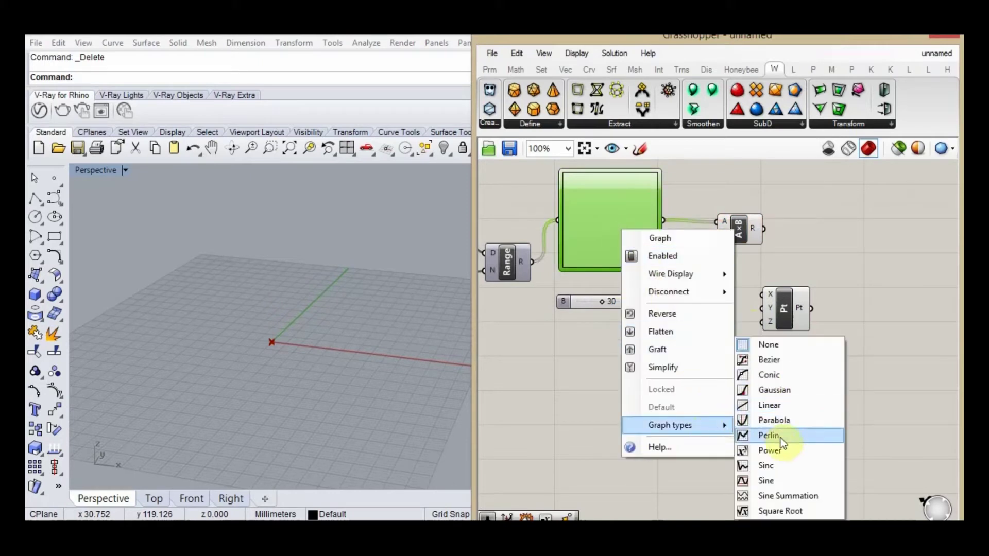
pyautogui.click(767, 480)
# Connect the Multiplication result to the Point component's X input and the Range output to its Y input.
pyautogui.moveTo(788, 311); pyautogui.dragTo(839, 309)
pyautogui.moveTo(766, 231); pyautogui.dragTo(814, 294)
pyautogui.moveTo(529, 261); pyautogui.dragTo(813, 307)
pyautogui.click(718, 336)
# Lower the end handle of the sine graph and set the multiplier slider on input B to 33.
pyautogui.click(362, 340)
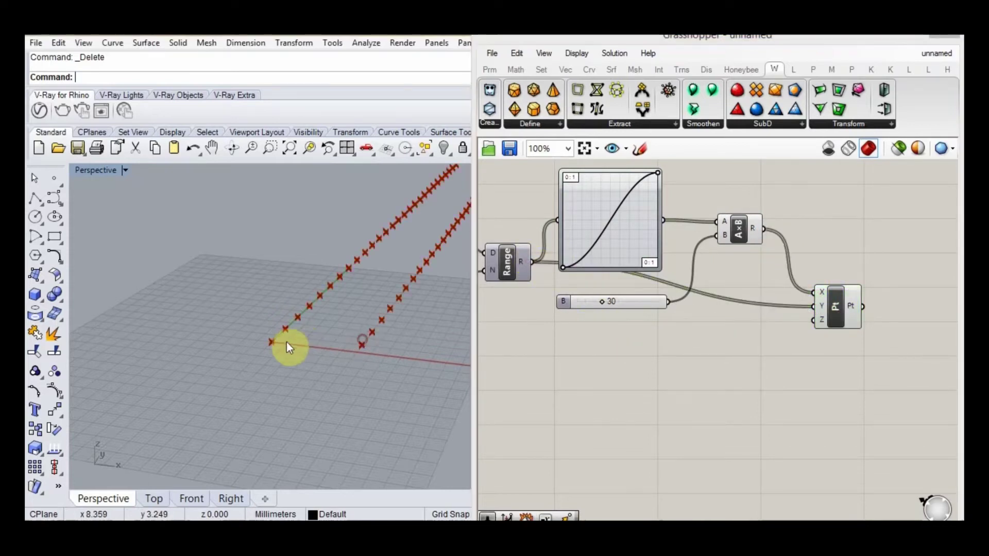
pyautogui.scroll(-8, 289, 346)
pyautogui.moveTo(309, 338); pyautogui.dragTo(338, 344, button='right')
pyautogui.scroll(3, 413, 341)
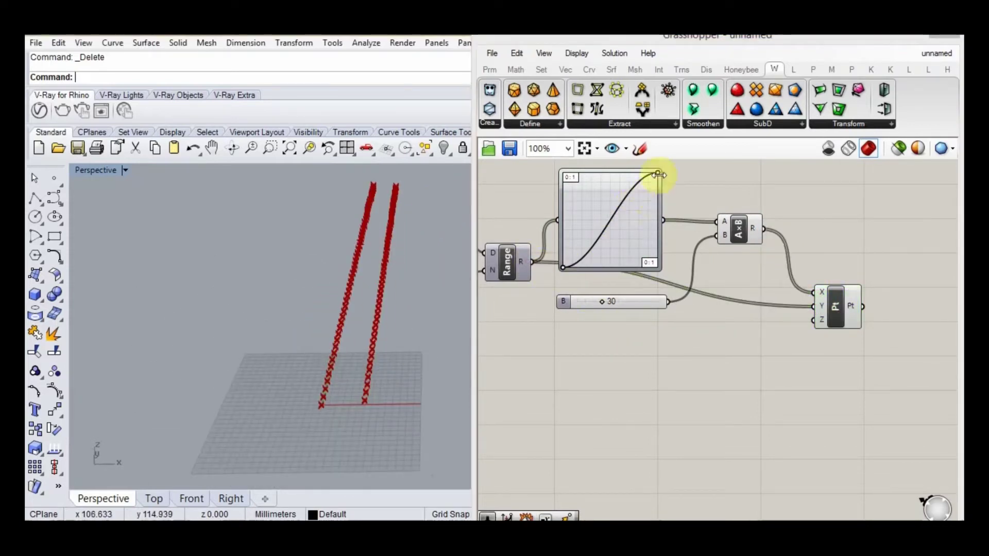
pyautogui.moveTo(658, 175); pyautogui.dragTo(656, 197)
pyautogui.moveTo(604, 303)
pyautogui.mouseDown()
pyautogui.moveTo(619, 310)
pyautogui.moveTo(603, 302)
pyautogui.mouseUp()
# Reduce the Steps slider of the Range component until the points follow a single wave.
pyautogui.moveTo(587, 333); pyautogui.dragTo(719, 375, button='right')
pyautogui.scroll(1, 499, 284)
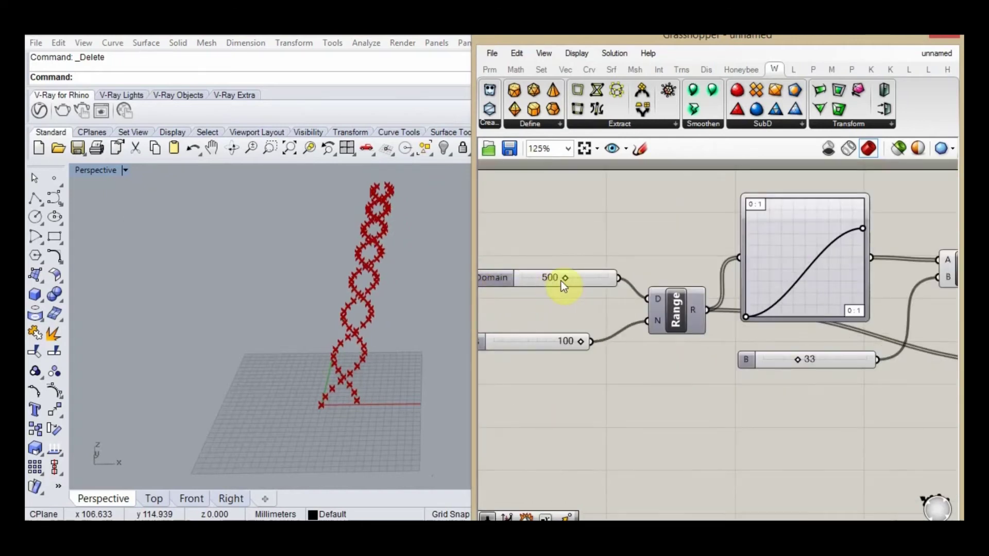
pyautogui.moveTo(580, 341); pyautogui.dragTo(564, 342)
pyautogui.scroll(-3, 571, 311)
pyautogui.scroll(2, 756, 348)
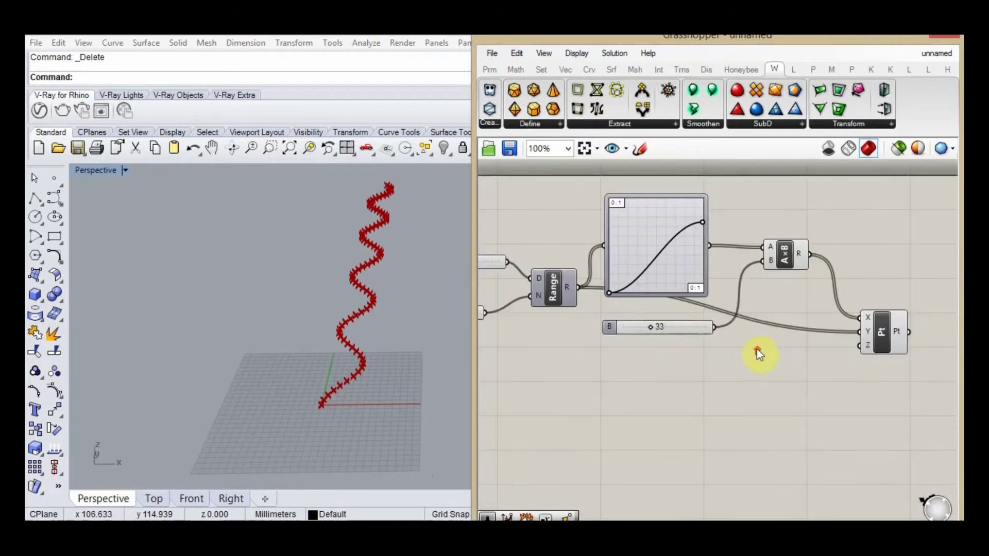
# Add an Interpolate curve component and connect the Point output to its vertices input.
pyautogui.scroll(-1, 551, 320)
pyautogui.scroll(3, 849, 334)
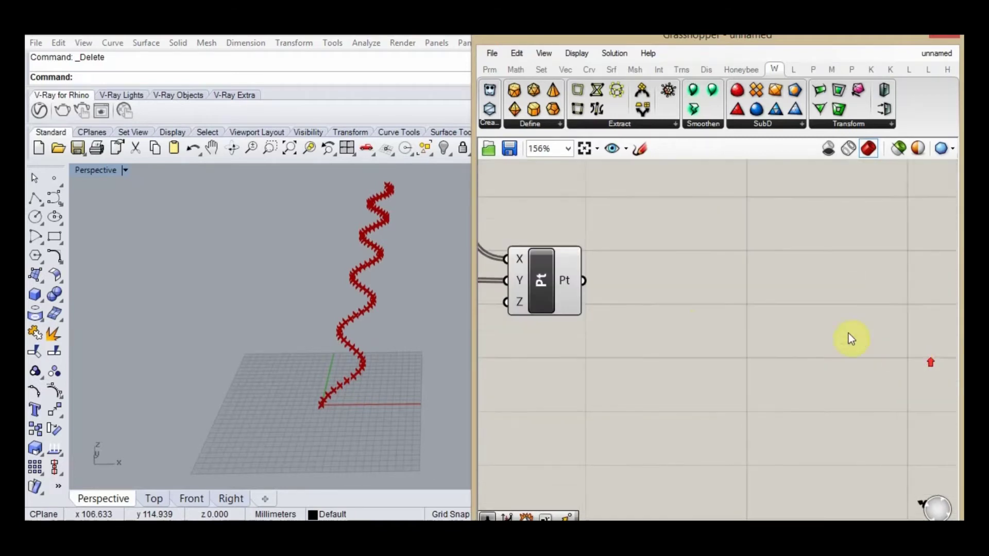
pyautogui.scroll(-3, 784, 346)
pyautogui.moveTo(685, 319); pyautogui.dragTo(657, 310)
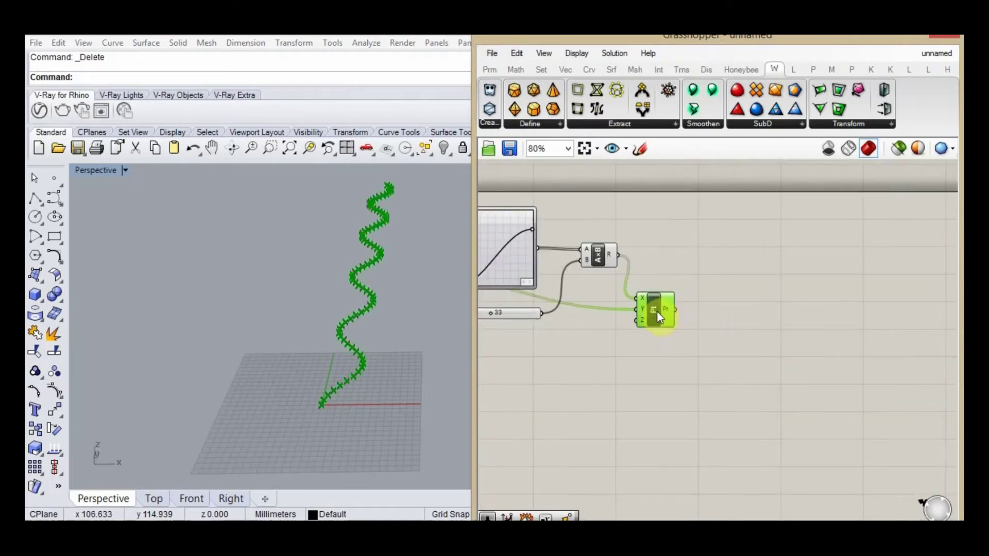
pyautogui.doubleClick(720, 270)
pyautogui.write('interpo')
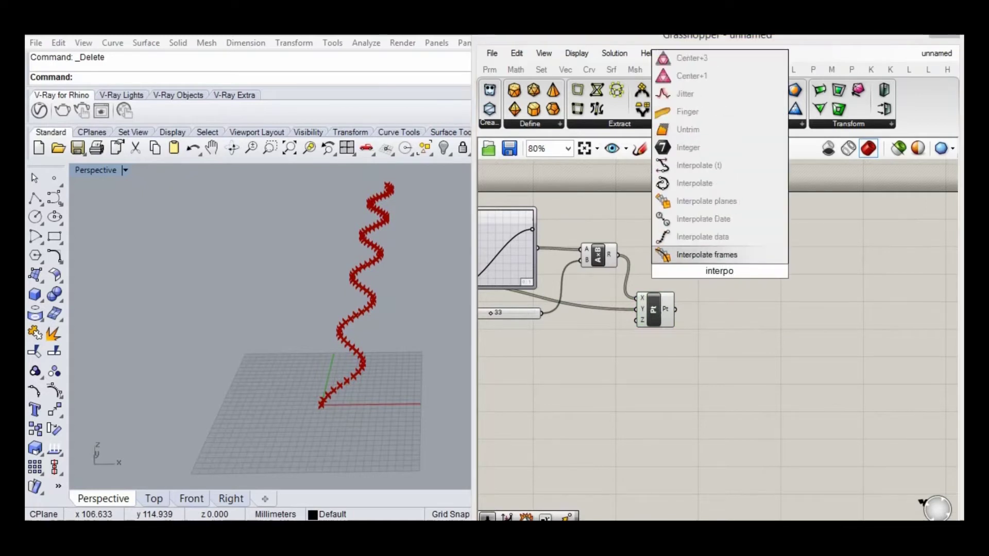
pyautogui.click(668, 181)
pyautogui.moveTo(675, 311); pyautogui.dragTo(697, 254)
pyautogui.moveTo(724, 275); pyautogui.dragTo(744, 293)
# Turn off the preview of the Multiplication and Point components so only the interpolated curve is displayed.
pyautogui.moveTo(664, 364); pyautogui.dragTo(519, 211)
pyautogui.middleClick(597, 255)
pyautogui.click(644, 209)
pyautogui.click(660, 235)
pyautogui.click(715, 236)
pyautogui.scroll(-1, 611, 303)
pyautogui.scroll(1, 714, 303)
pyautogui.moveTo(715, 292); pyautogui.dragTo(711, 295)
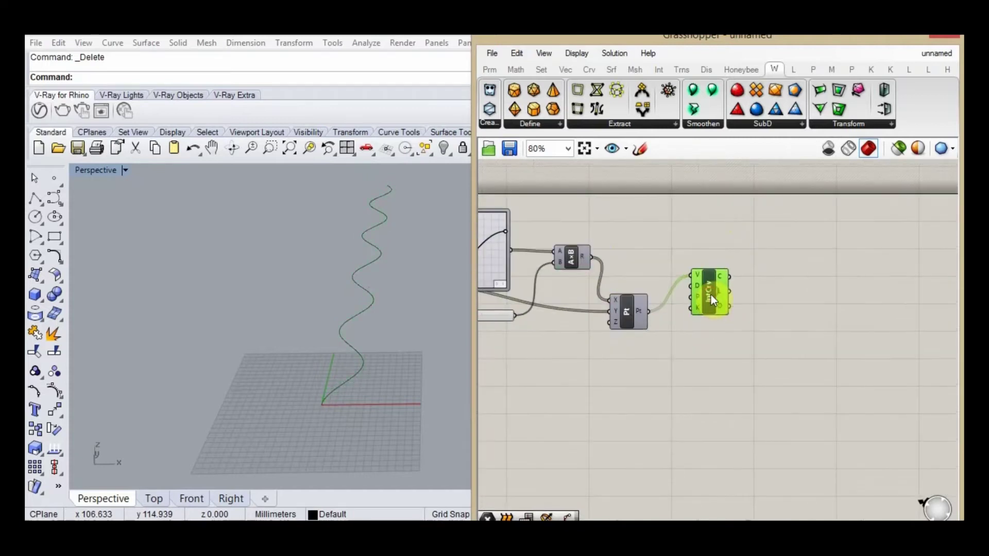
# Add a Mirror component after the interpolated curve and connect the curve to its geometry input.
pyautogui.click(729, 232)
pyautogui.scroll(-1, 622, 312)
pyautogui.scroll(1, 755, 317)
pyautogui.doubleClick(775, 302)
pyautogui.write('mirr')
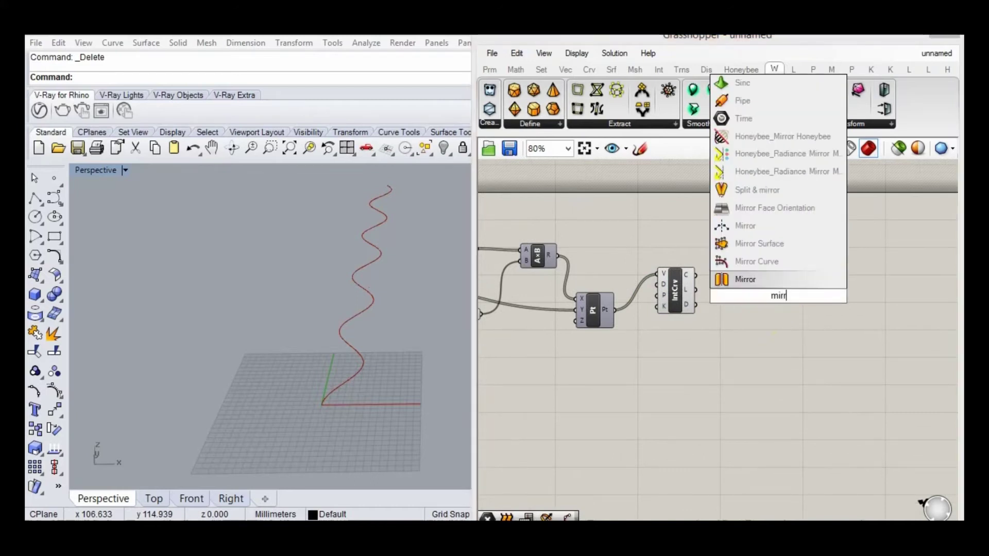
pyautogui.click(784, 285)
pyautogui.click(736, 294)
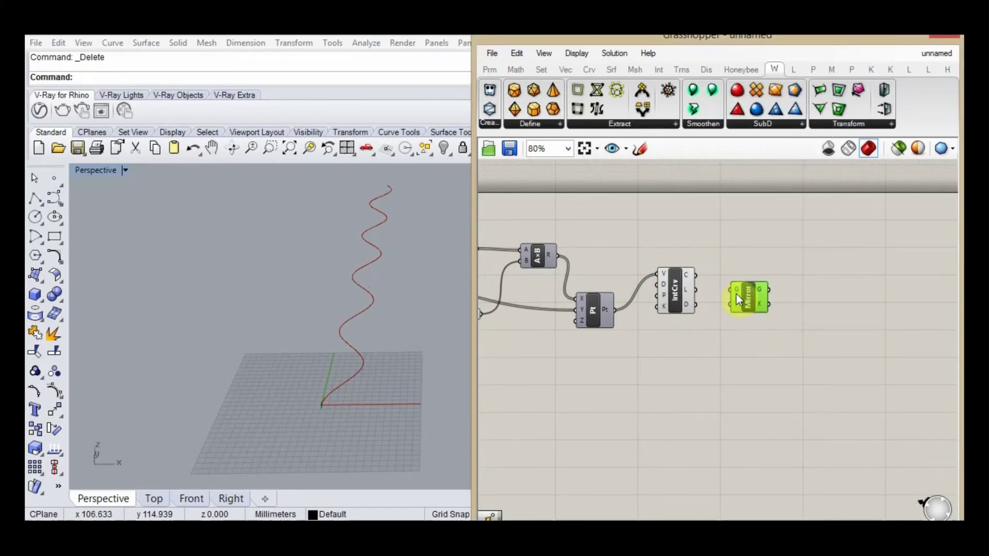
pyautogui.moveTo(726, 287); pyautogui.dragTo(777, 296)
pyautogui.click(726, 322)
pyautogui.scroll(-1, 649, 327)
pyautogui.scroll(1, 793, 334)
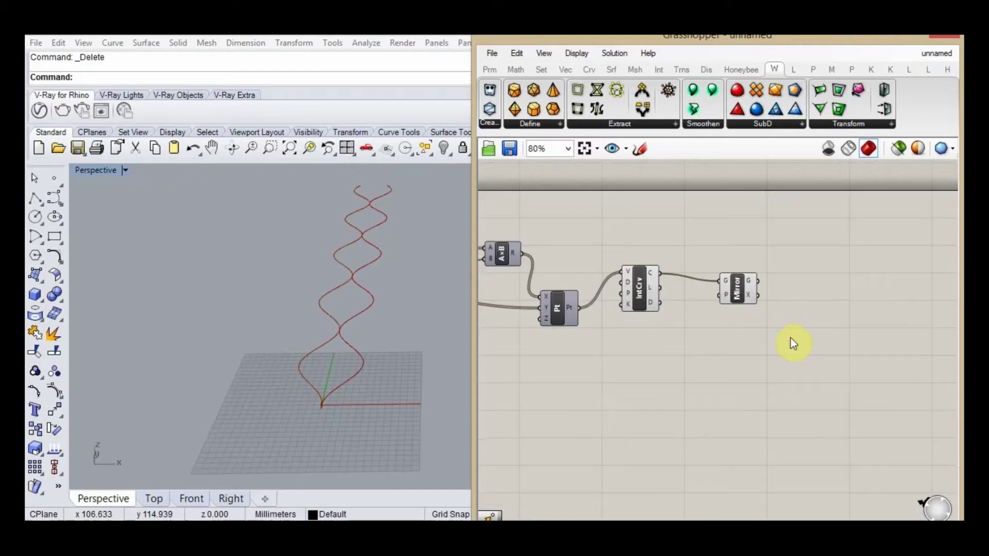
# Add a Move component after Mirror and connect the mirrored curve to its geometry input.
pyautogui.doubleClick(793, 339)
pyautogui.write('move')
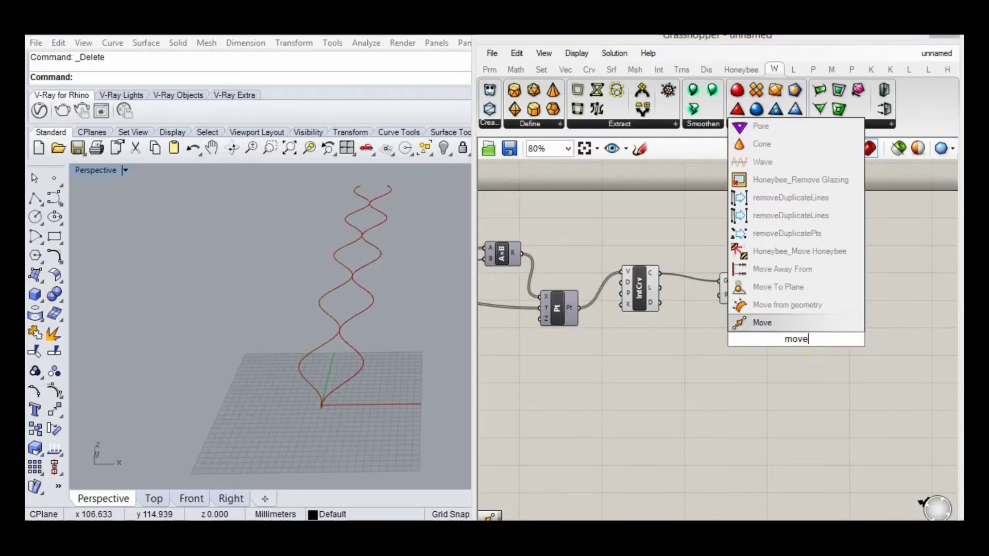
pyautogui.click(794, 326)
pyautogui.moveTo(742, 292); pyautogui.dragTo(711, 279)
pyautogui.moveTo(791, 337); pyautogui.dragTo(797, 278)
pyautogui.moveTo(728, 268); pyautogui.dragTo(779, 270)
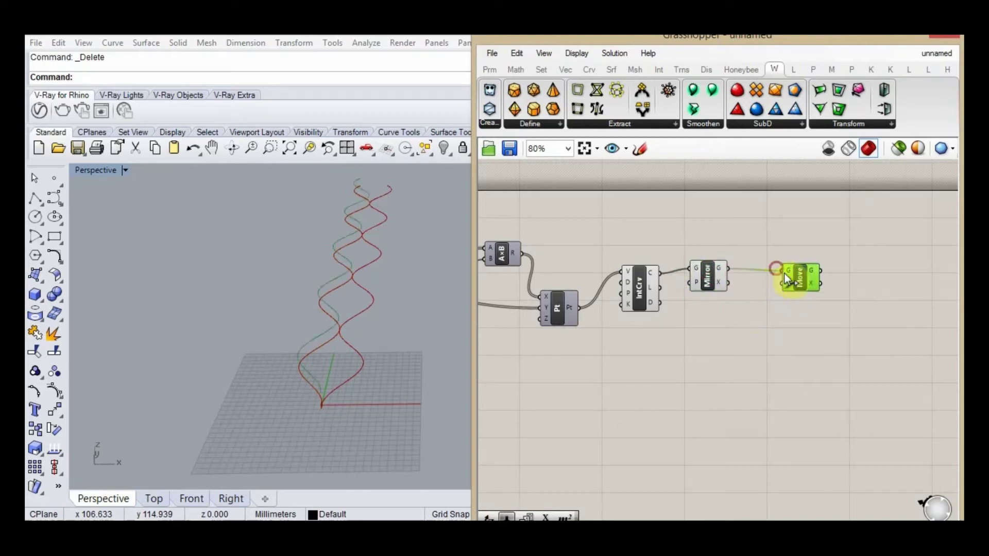
# Add a Unit X vector component and connect it to the Move component's T input.
pyautogui.doubleClick(746, 352)
pyautogui.write('x')
pyautogui.press('Return')
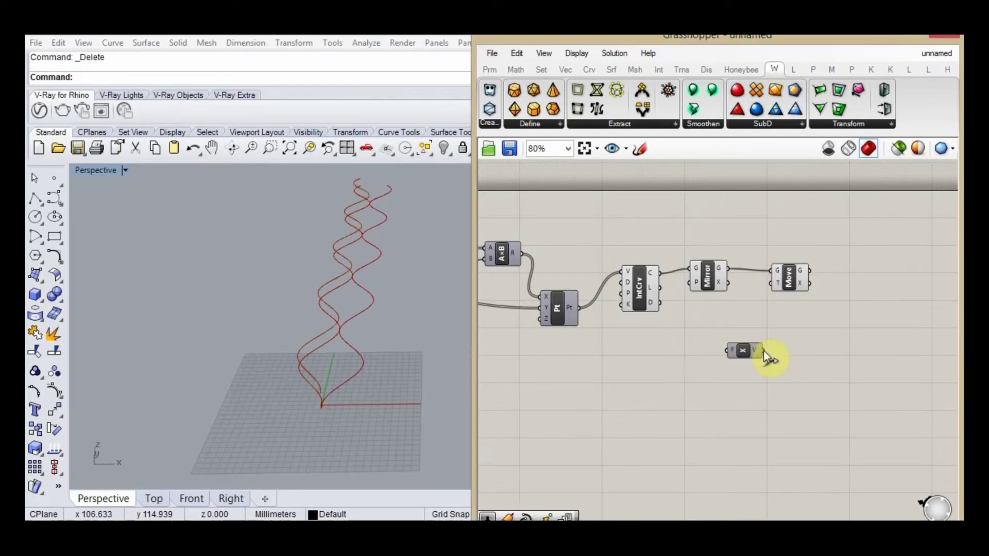
pyautogui.moveTo(766, 286); pyautogui.dragTo(789, 266)
# Create a slider from value 100, connect it to the Unit X factor and reduce it to 59.
pyautogui.doubleClick(661, 364)
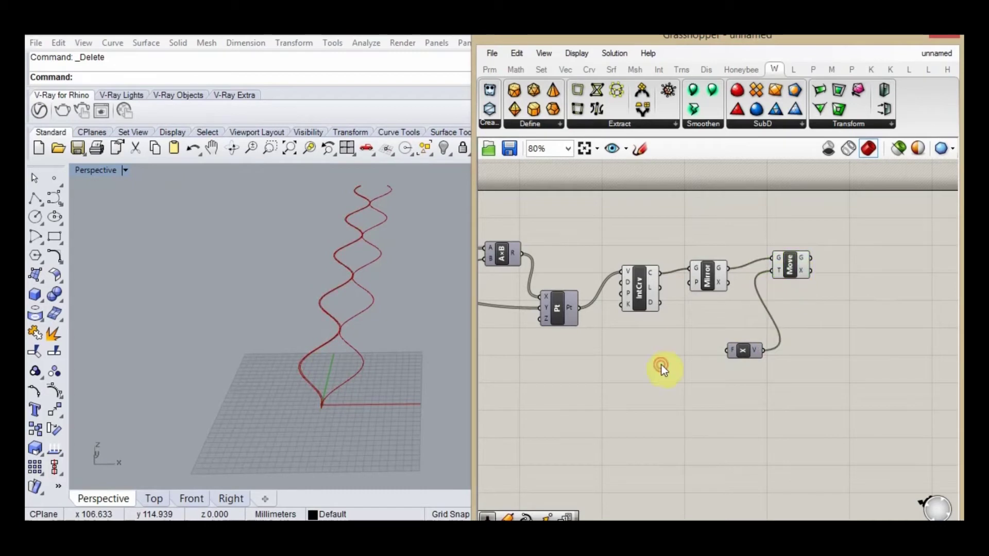
pyautogui.write('100')
pyautogui.press('Return')
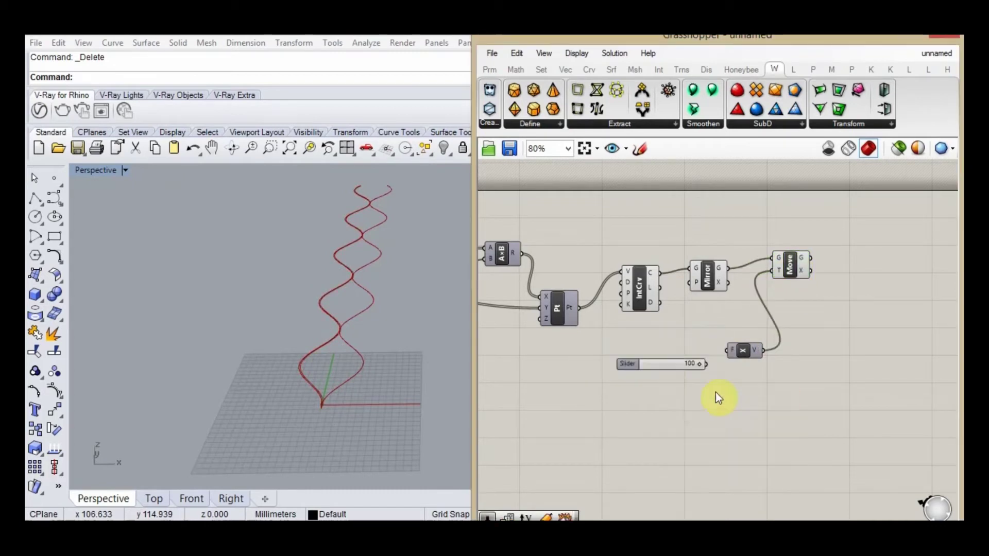
pyautogui.moveTo(724, 354); pyautogui.dragTo(679, 369)
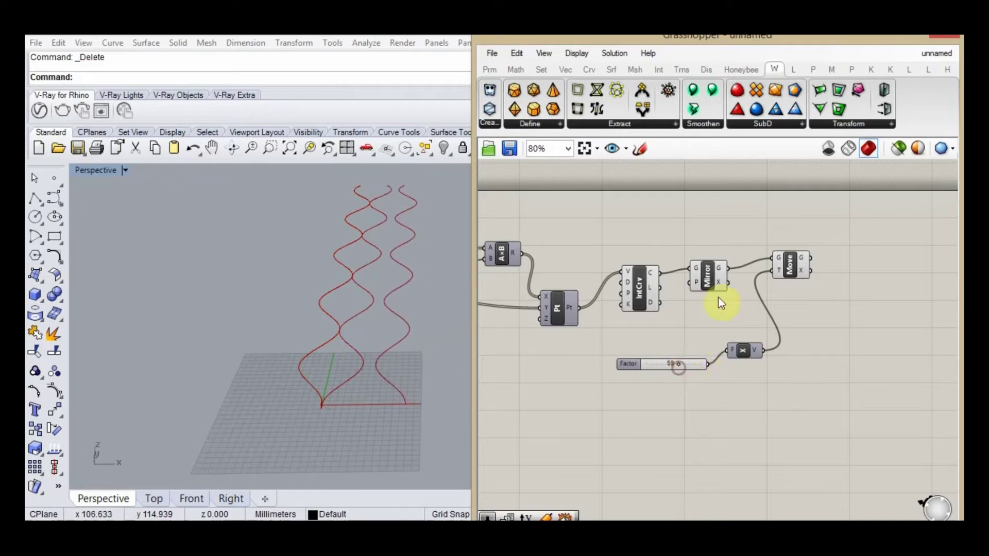
pyautogui.click(710, 280)
pyautogui.rightClick(710, 280)
pyautogui.click(689, 311)
pyautogui.click(638, 283)
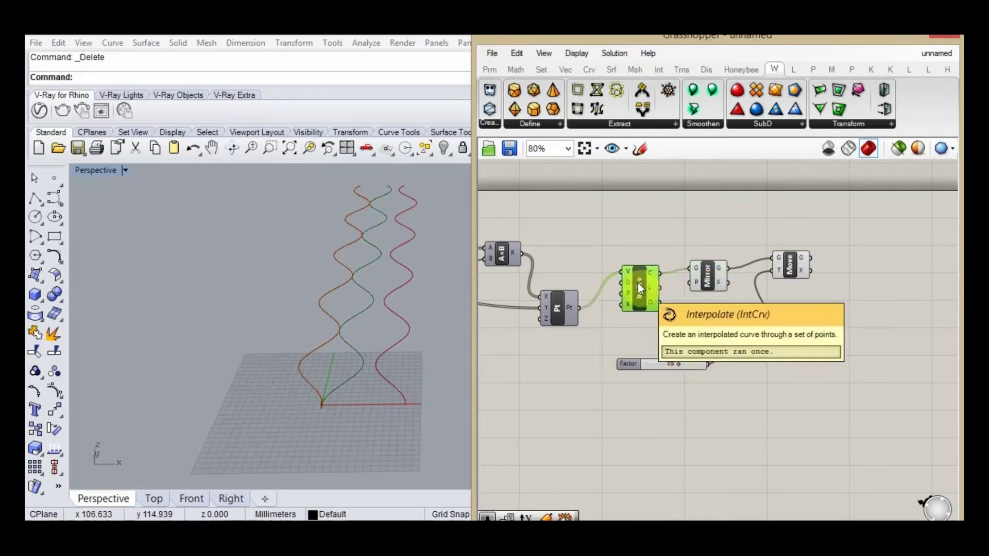
pyautogui.rightClick(638, 283)
pyautogui.click(673, 313)
pyautogui.rightClick(640, 283)
pyautogui.click(673, 311)
pyautogui.click(710, 277)
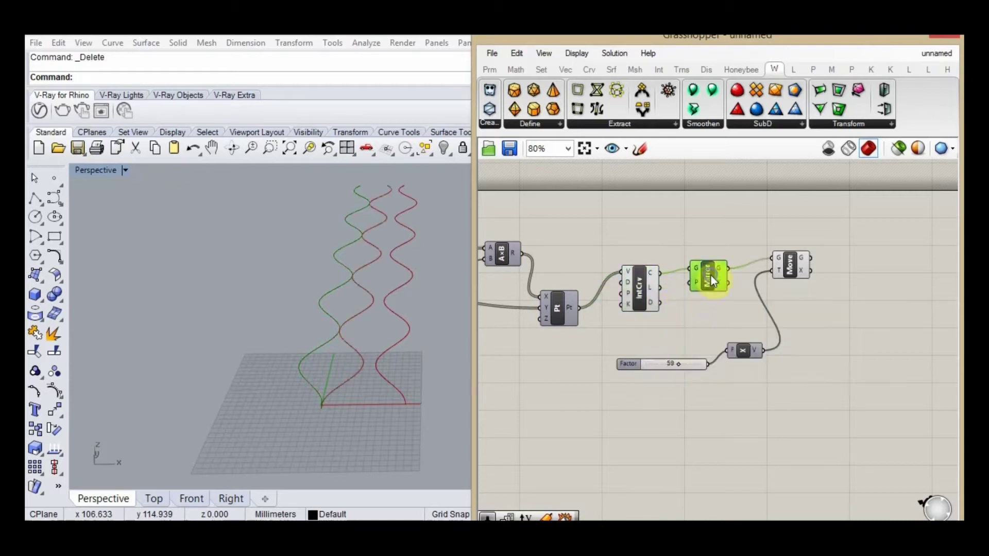
pyautogui.rightClick(711, 276)
pyautogui.click(754, 403)
# Add a Negative component and wire it between the offset slider and the Unit X factor input.
pyautogui.doubleClick(754, 403)
pyautogui.write('neg')
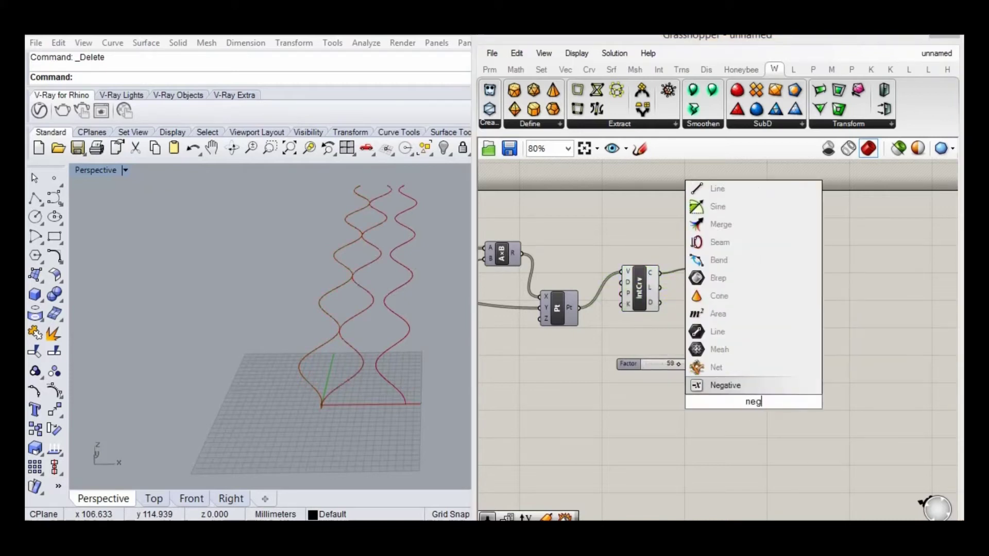
pyautogui.click(726, 386)
pyautogui.moveTo(629, 364); pyautogui.dragTo(575, 357)
pyautogui.moveTo(742, 418); pyautogui.dragTo(726, 351)
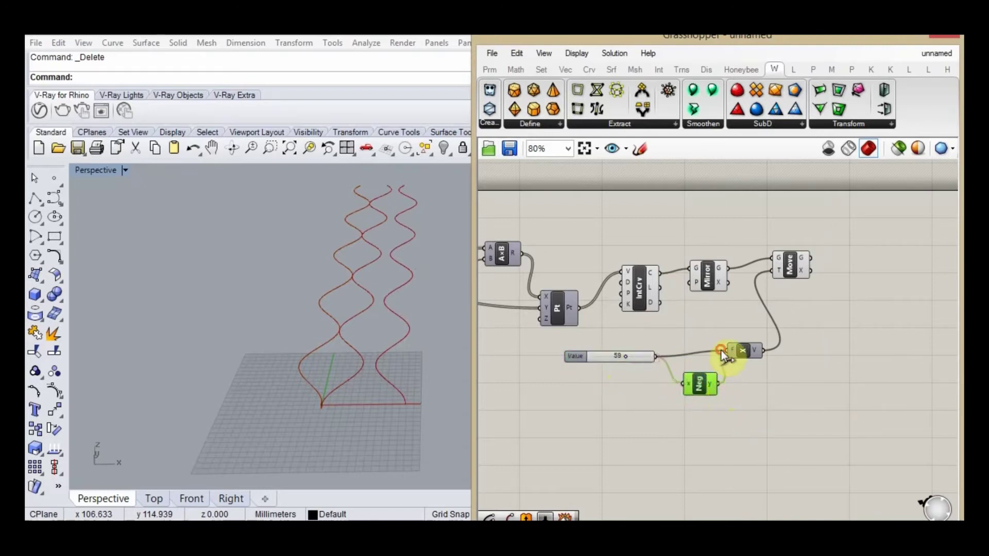
# Turn off the preview of the Mirror component.
pyautogui.click(641, 293)
pyautogui.rightClick(707, 283)
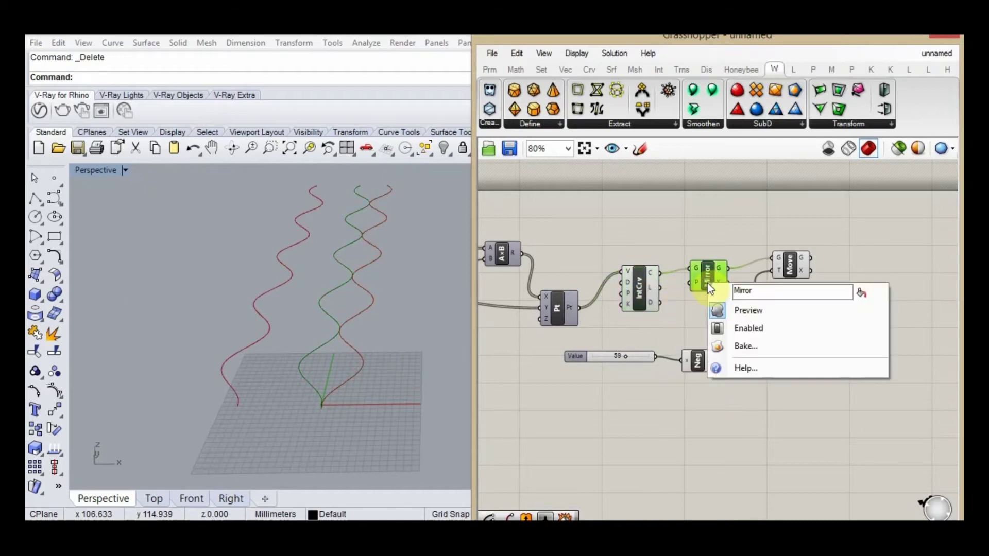
pyautogui.click(735, 310)
# Add an End Points component and connect the moved curve to it.
pyautogui.scroll(2, 786, 307)
pyautogui.doubleClick(739, 311)
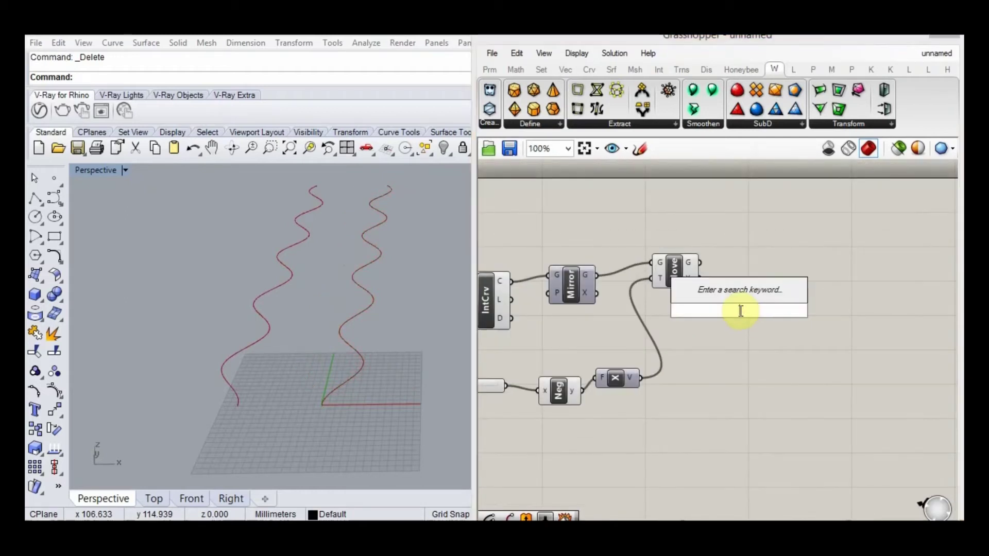
pyautogui.write('end')
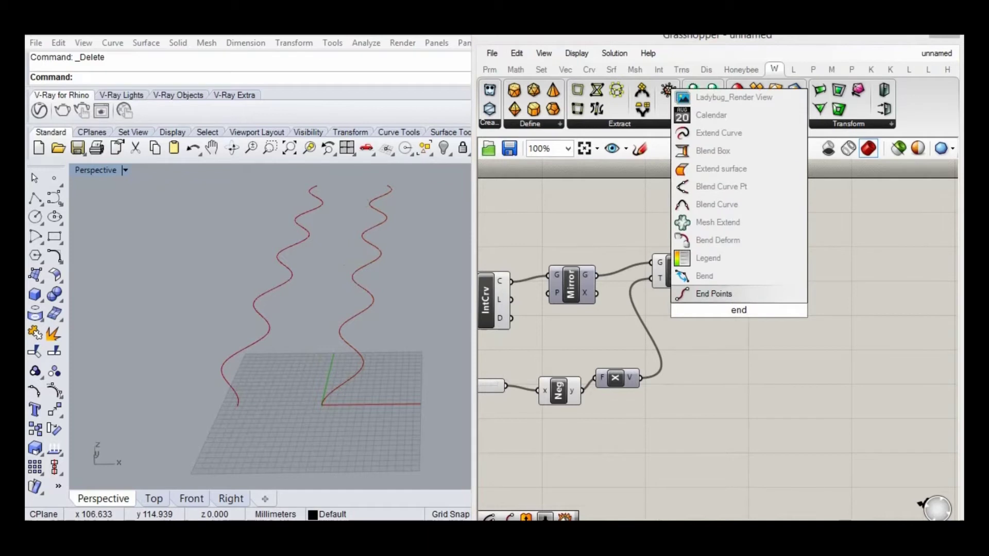
pyautogui.press('Return')
pyautogui.moveTo(730, 286); pyautogui.dragTo(733, 291)
# Duplicate the End Points component below the first and feed the copy with the original interpolated curve.
pyautogui.hotkey('ctrl', 'c')
pyautogui.hotkey('ctrl', 'v')
pyautogui.click(723, 375)
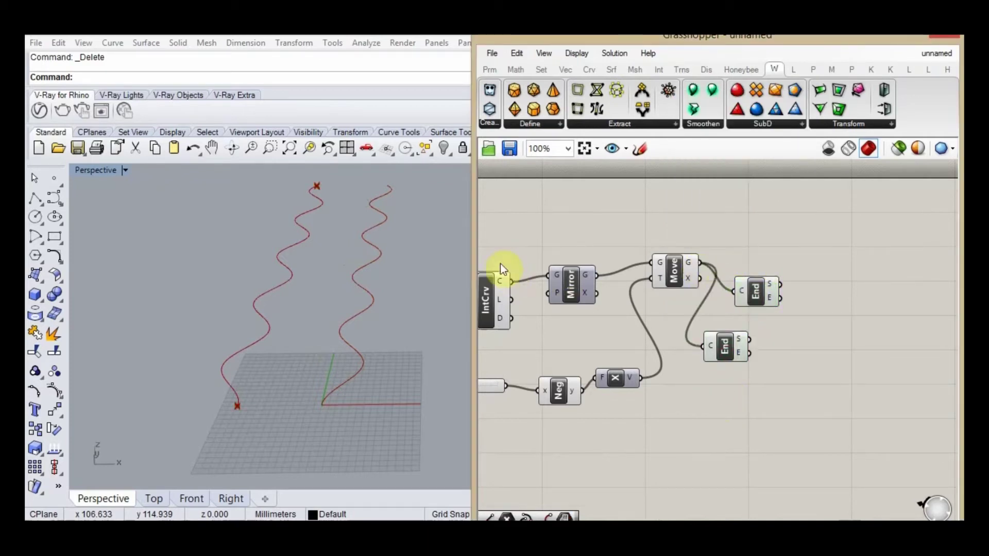
pyautogui.moveTo(514, 281); pyautogui.dragTo(764, 346)
pyautogui.moveTo(753, 299); pyautogui.dragTo(748, 298)
pyautogui.click(704, 303)
# Add a Line component and connect it between the end points of the moved and original curves.
pyautogui.scroll(-1, 650, 309)
pyautogui.click(821, 308)
pyautogui.scroll(1, 820, 311)
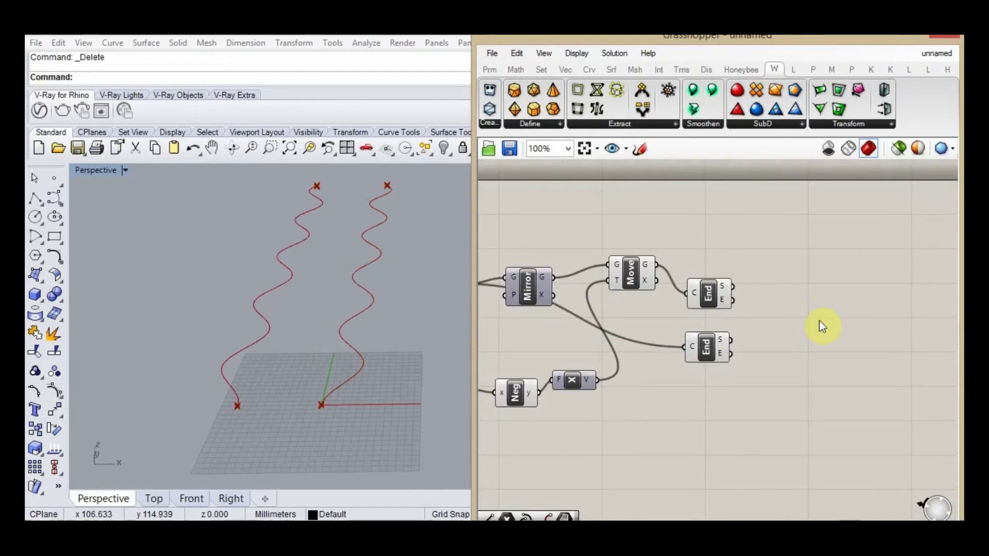
pyautogui.doubleClick(802, 318)
pyautogui.write('li')
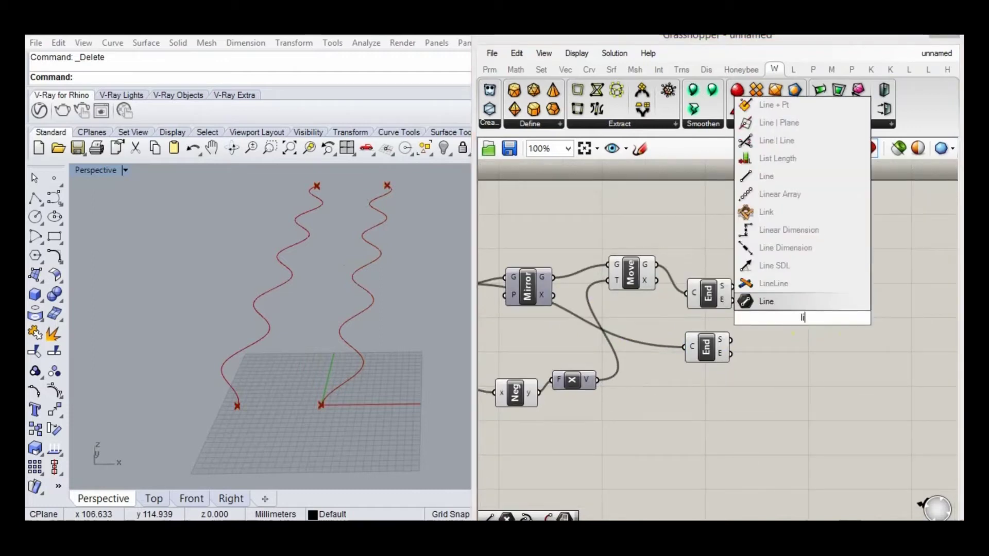
pyautogui.write('ne')
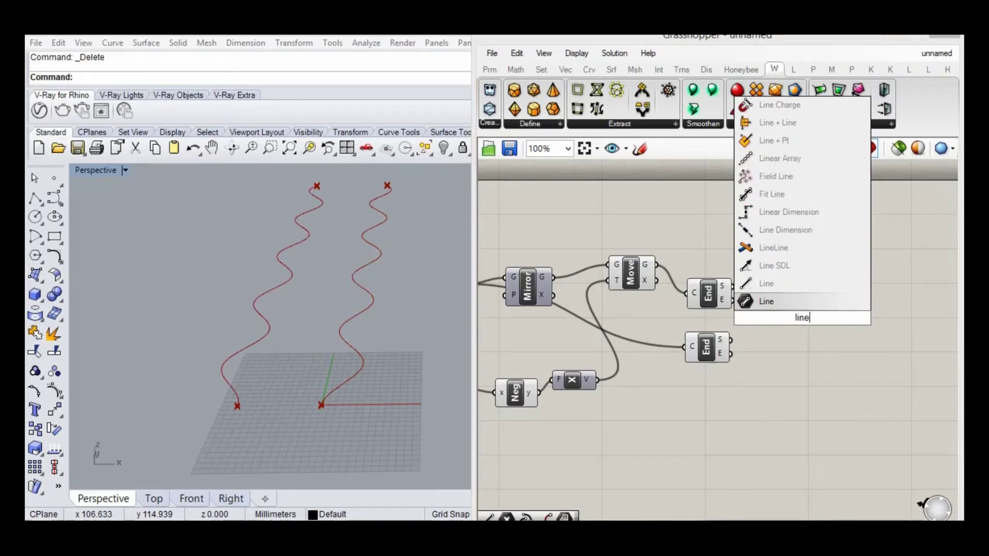
pyautogui.click(789, 302)
pyautogui.click(710, 283)
pyautogui.moveTo(809, 317); pyautogui.dragTo(804, 296)
pyautogui.moveTo(733, 287); pyautogui.dragTo(777, 293)
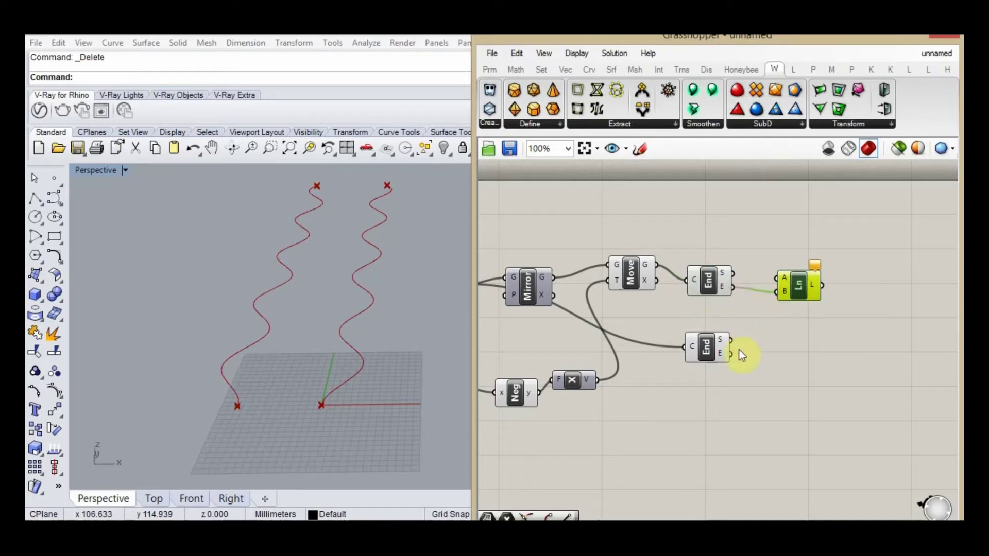
# Set up a second Line component below the first, joining the start points of the two curves.
pyautogui.moveTo(765, 332)
pyautogui.mouseDown()
pyautogui.moveTo(778, 279)
pyautogui.moveTo(802, 341)
pyautogui.moveTo(776, 346)
pyautogui.mouseUp()
pyautogui.moveTo(734, 274); pyautogui.dragTo(783, 336)
pyautogui.scroll(-1, 665, 320)
pyautogui.scroll(2, 901, 320)
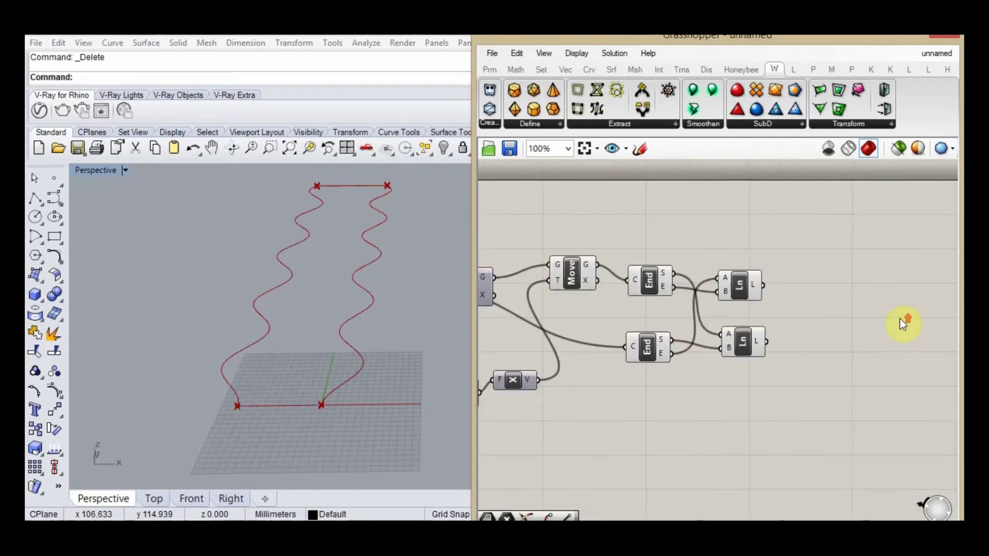
# Add a Point On Curve component at 0.50 and feed it with the line between the curve end points.
pyautogui.scroll(-2, 597, 331)
pyautogui.doubleClick(818, 323)
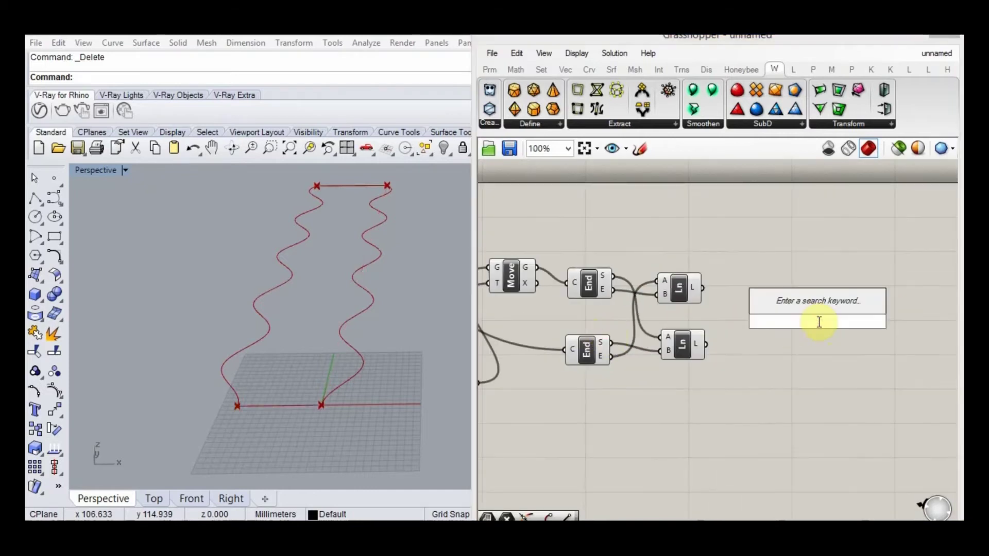
pyautogui.write('poin')
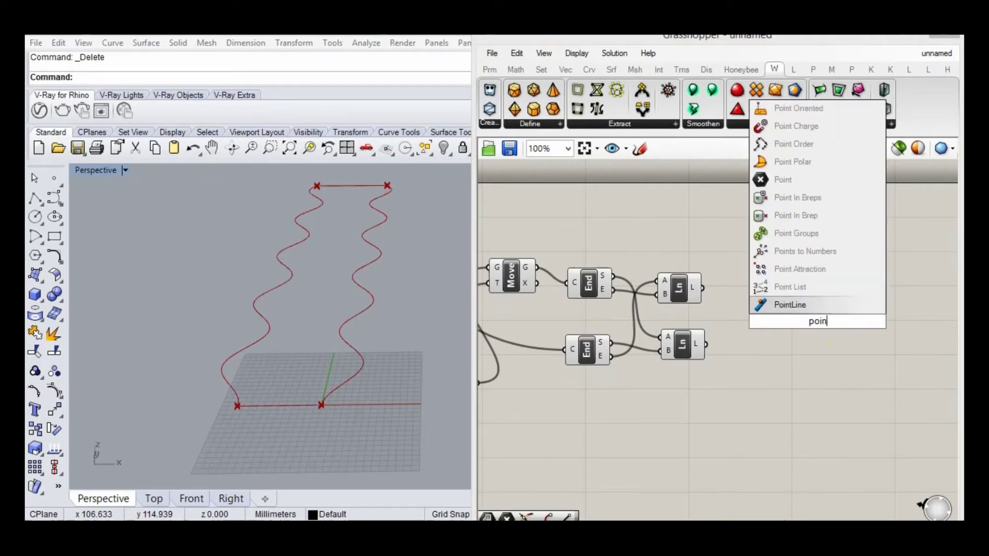
pyautogui.write('t on')
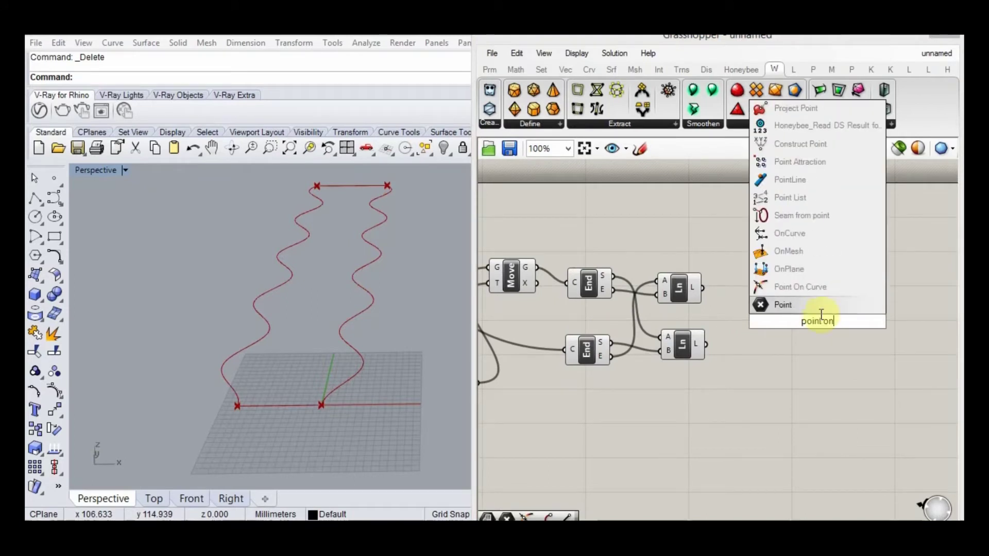
pyautogui.click(820, 291)
pyautogui.moveTo(843, 317); pyautogui.dragTo(811, 249)
pyautogui.moveTo(703, 288); pyautogui.dragTo(741, 255)
# Duplicate the Point On Curve component below and feed the copy with the line between the curve start points.
pyautogui.keyDown('alt'); pyautogui.moveTo(812, 256); pyautogui.dragTo(812, 360); pyautogui.keyUp('alt')
pyautogui.moveTo(705, 342); pyautogui.dragTo(744, 360)
pyautogui.click(709, 323)
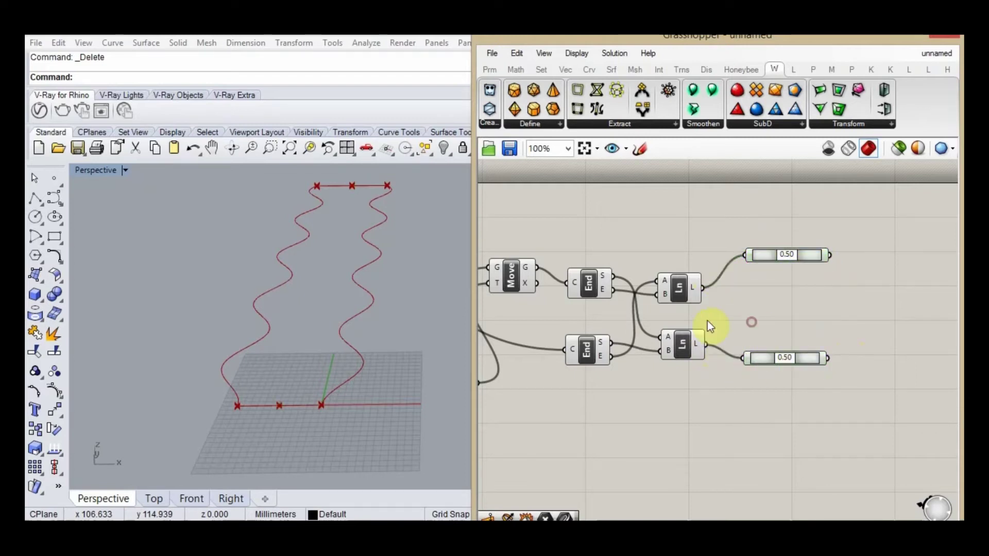
# Add a Line component connecting the two Point On Curve midpoints, with the end-line midpoint as A and the start-line midpoint as B.
pyautogui.scroll(1, 820, 312)
pyautogui.doubleClick(831, 310)
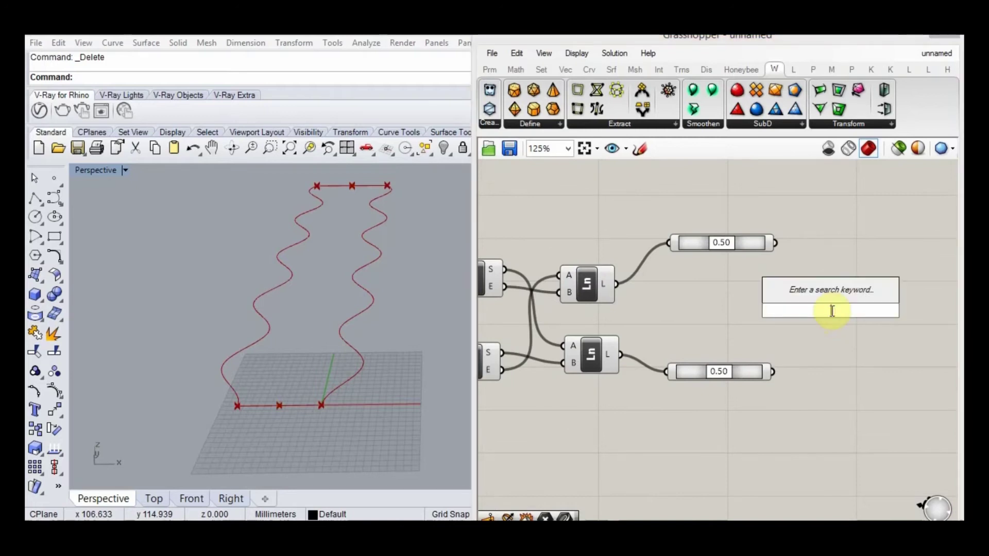
pyautogui.write('line')
pyautogui.click(808, 277)
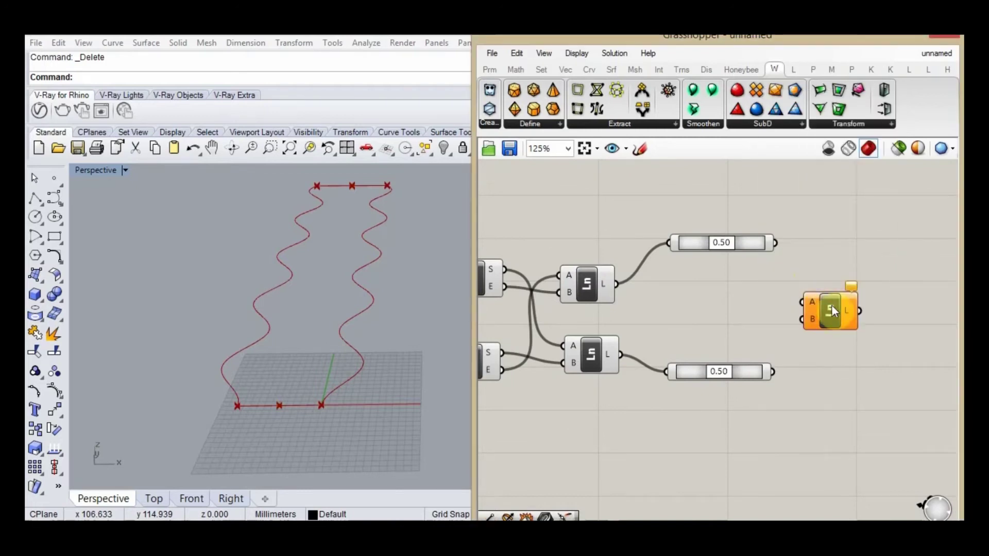
pyautogui.moveTo(772, 243); pyautogui.dragTo(833, 303)
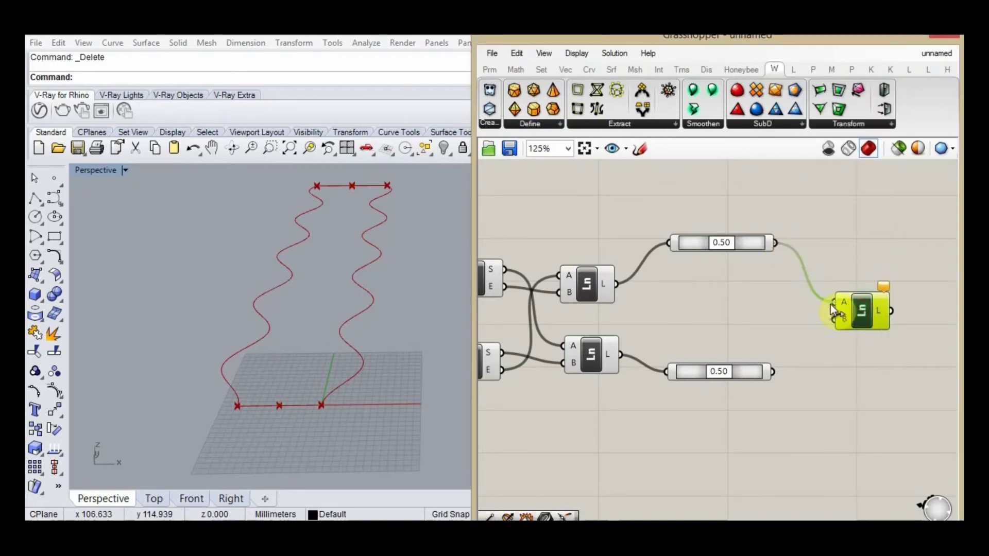
pyautogui.moveTo(799, 369); pyautogui.dragTo(772, 371)
pyautogui.click(850, 345)
pyautogui.moveTo(859, 308); pyautogui.dragTo(837, 305)
pyautogui.click(837, 267)
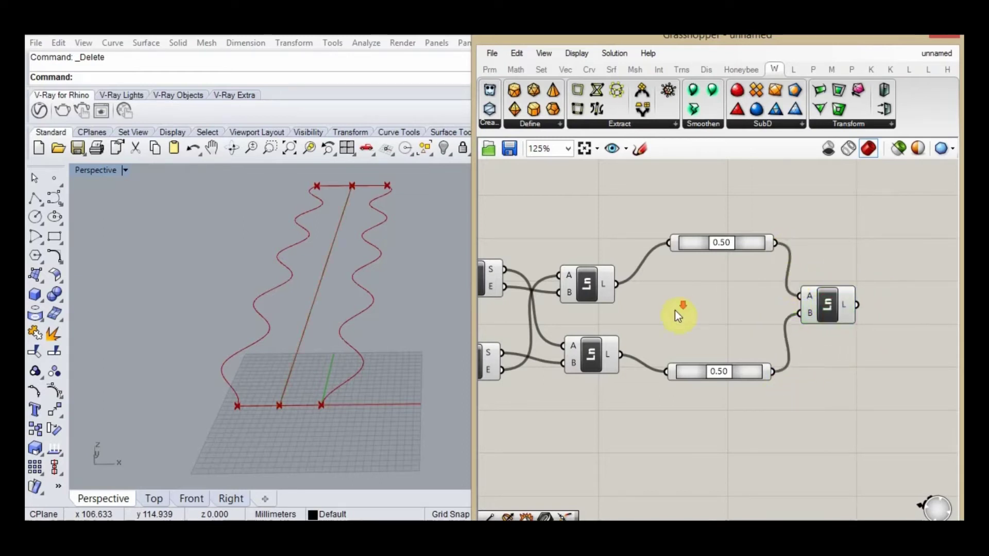
# Add a Rotate 3D component and feed its geometry input with the moved curve.
pyautogui.scroll(-5, 676, 319)
pyautogui.scroll(1, 535, 311)
pyautogui.click(524, 281)
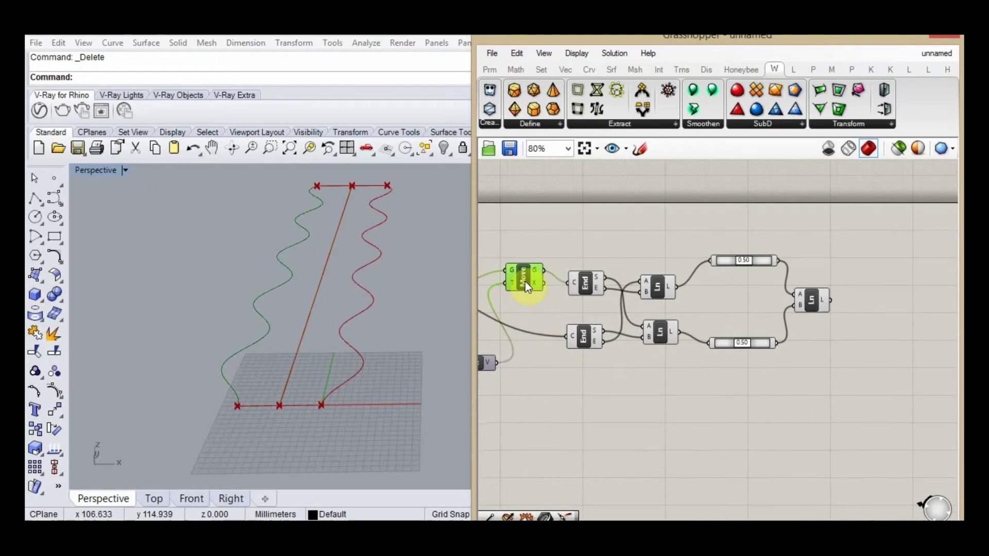
pyautogui.doubleClick(838, 407)
pyautogui.write('rotate')
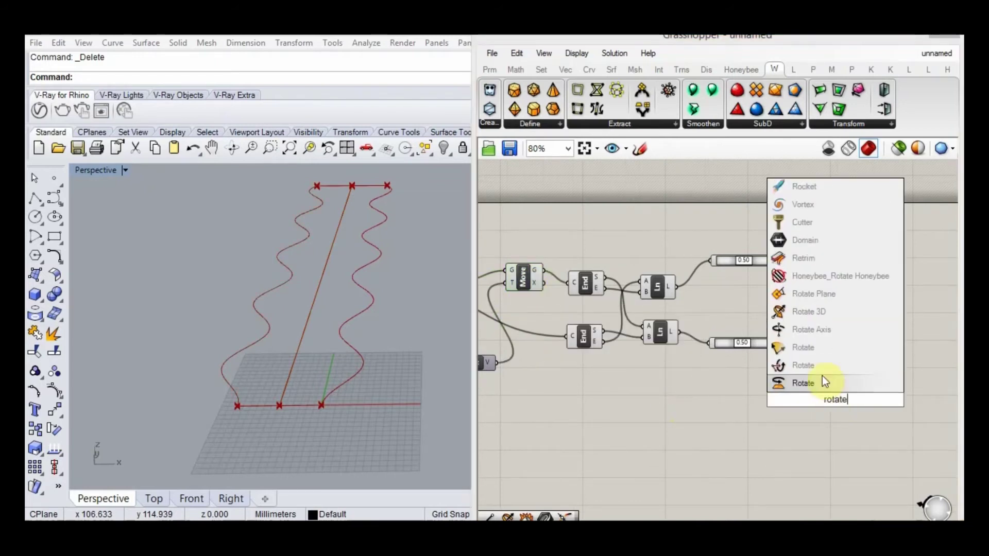
pyautogui.click(823, 314)
pyautogui.moveTo(545, 274); pyautogui.dragTo(855, 379)
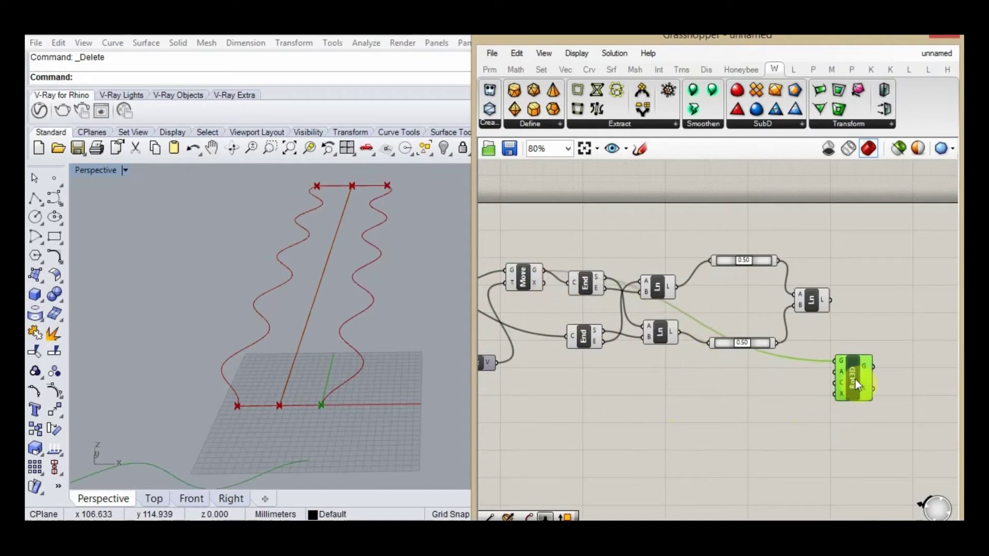
# Add a number slider with the value 180 and place it beside the Rotate 3D component.
pyautogui.doubleClick(749, 385)
pyautogui.write('180')
pyautogui.press('Return')
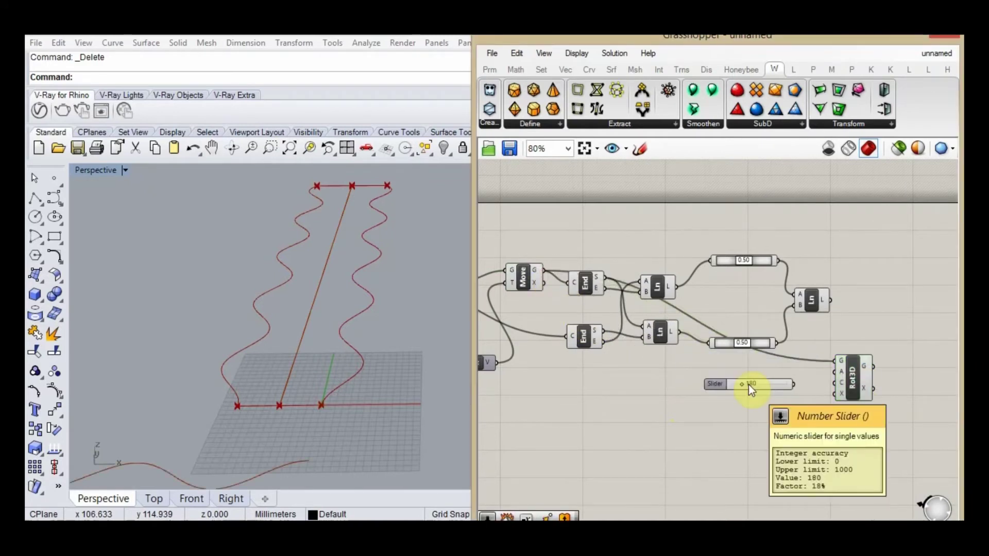
pyautogui.moveTo(724, 381); pyautogui.dragTo(673, 384)
pyautogui.click(777, 382)
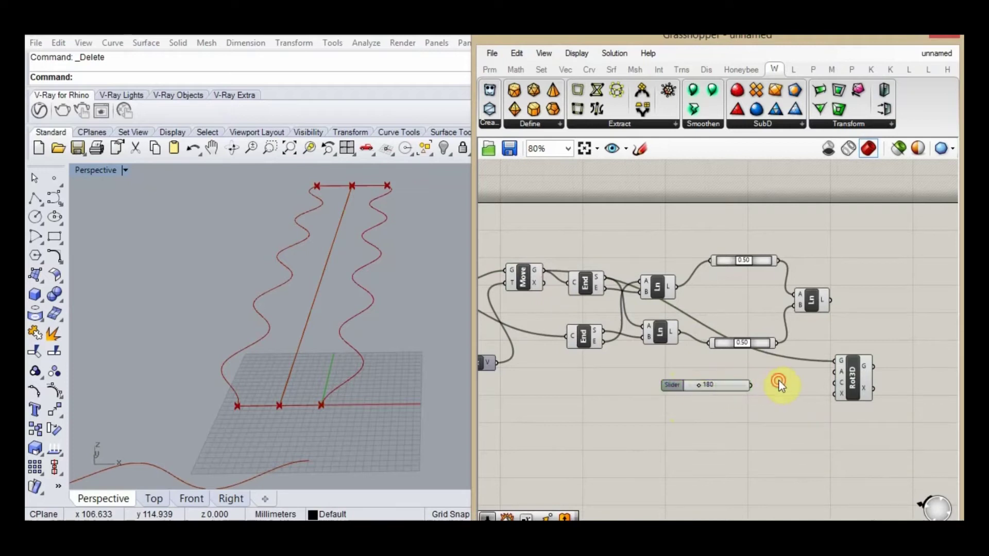
# Wire the slider through a new Radians component into the Rotate 3D angle and use the line between the midpoints as axis.
pyautogui.doubleClick(778, 382)
pyautogui.write('radian')
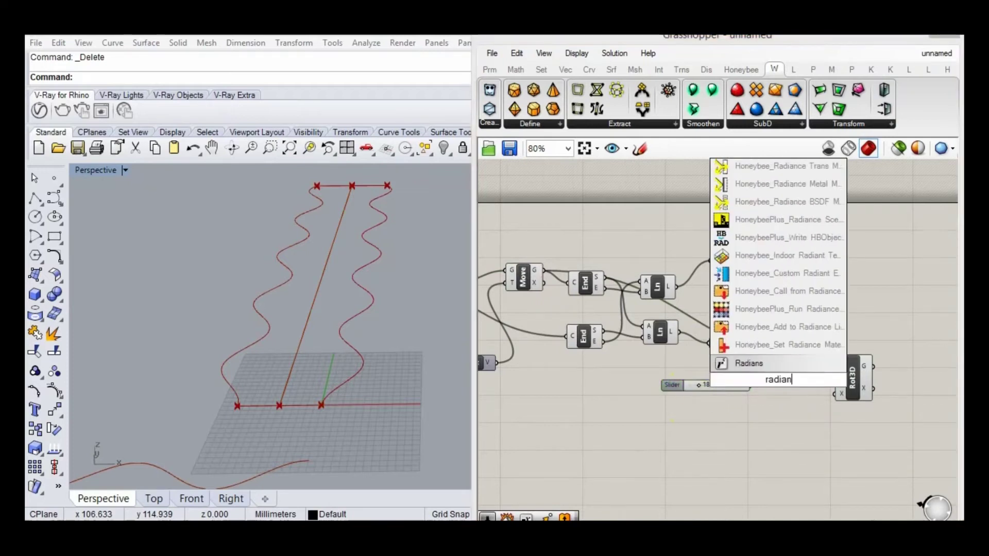
pyautogui.press('Return')
pyautogui.moveTo(752, 385); pyautogui.dragTo(761, 381)
pyautogui.moveTo(824, 374); pyautogui.dragTo(855, 335)
pyautogui.moveTo(832, 298); pyautogui.dragTo(854, 355)
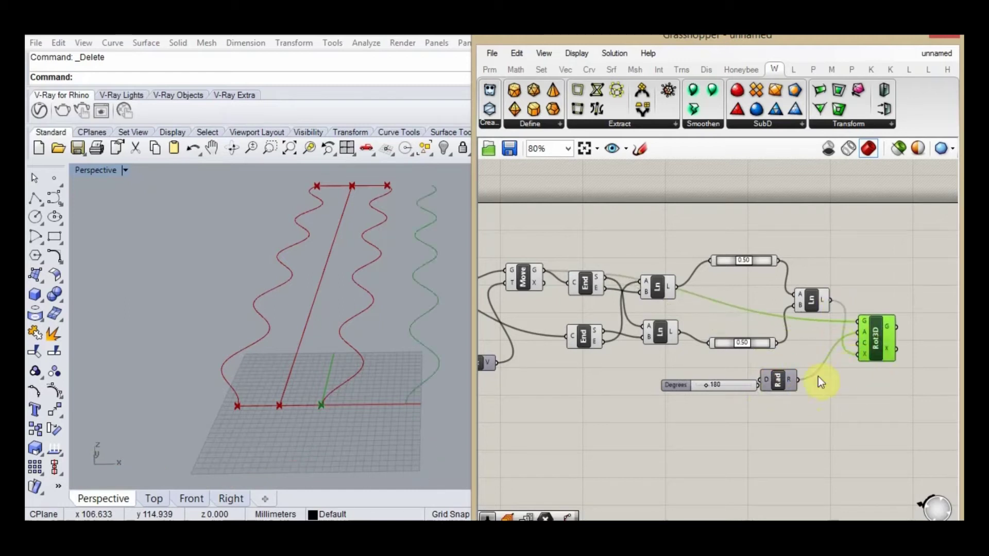
# Lower the degrees slider to 105 and insert a Negative component between Radians and the Rotate 3D angle input.
pyautogui.moveTo(704, 385); pyautogui.dragTo(699, 385)
pyautogui.doubleClick(808, 410)
pyautogui.write('neg')
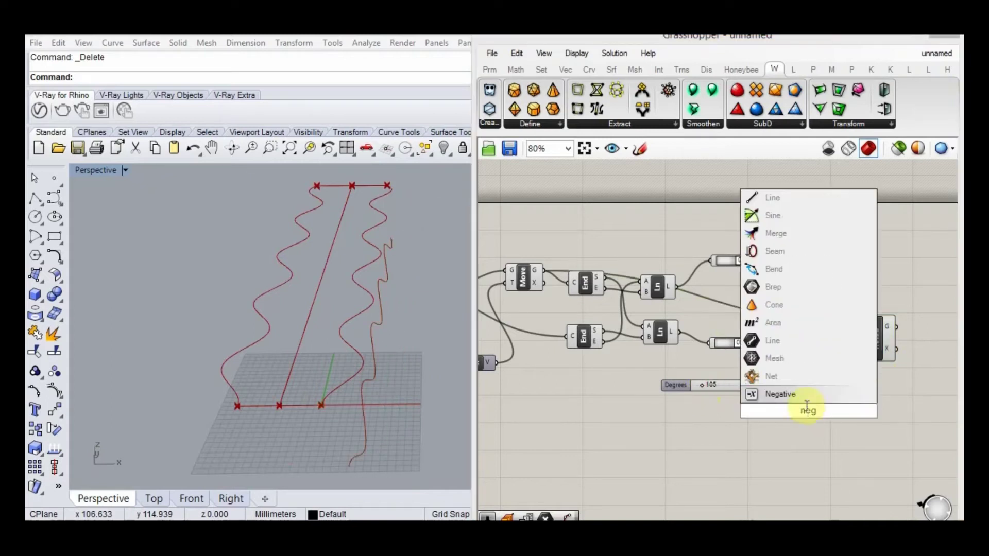
pyautogui.press('Return')
pyautogui.moveTo(744, 377); pyautogui.dragTo(793, 412)
pyautogui.click(755, 428)
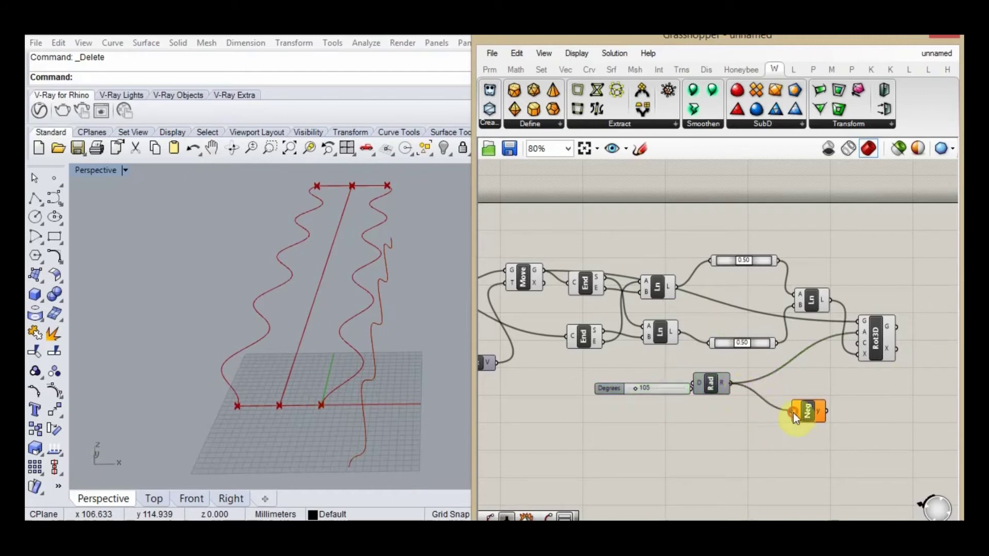
pyautogui.moveTo(847, 344); pyautogui.dragTo(858, 333)
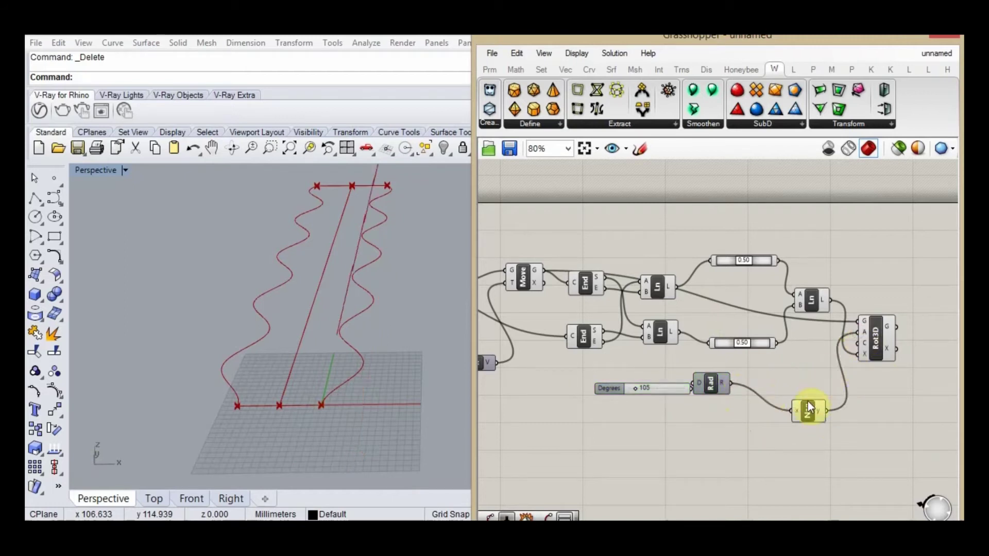
pyautogui.moveTo(808, 401); pyautogui.dragTo(797, 385)
# Set the degrees slider's value to 90.
pyautogui.doubleClick(642, 389)
pyautogui.click(585, 481)
pyautogui.doubleClick(585, 481)
pyautogui.write('90')
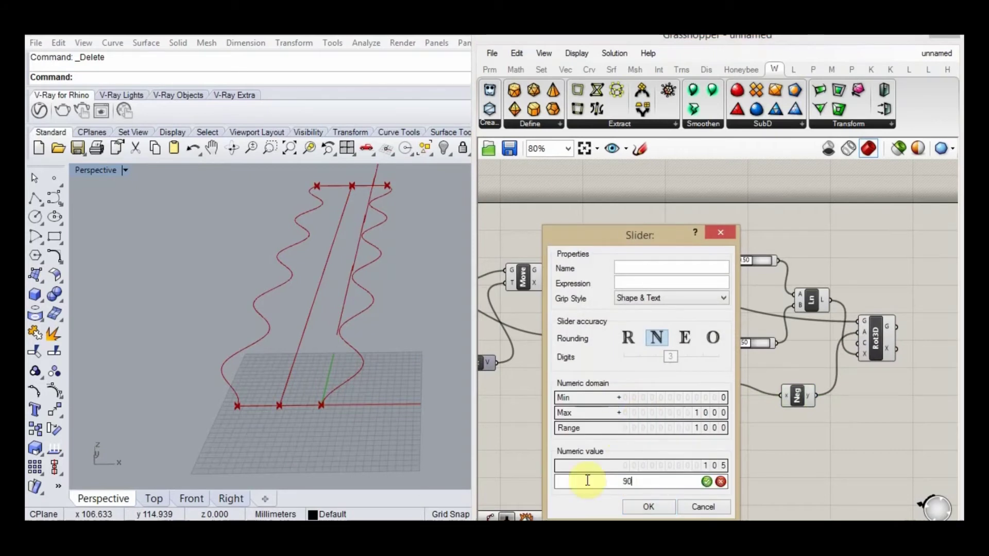
pyautogui.click(647, 505)
pyautogui.moveTo(403, 347); pyautogui.dragTo(405, 318, button='right')
pyautogui.click(769, 446)
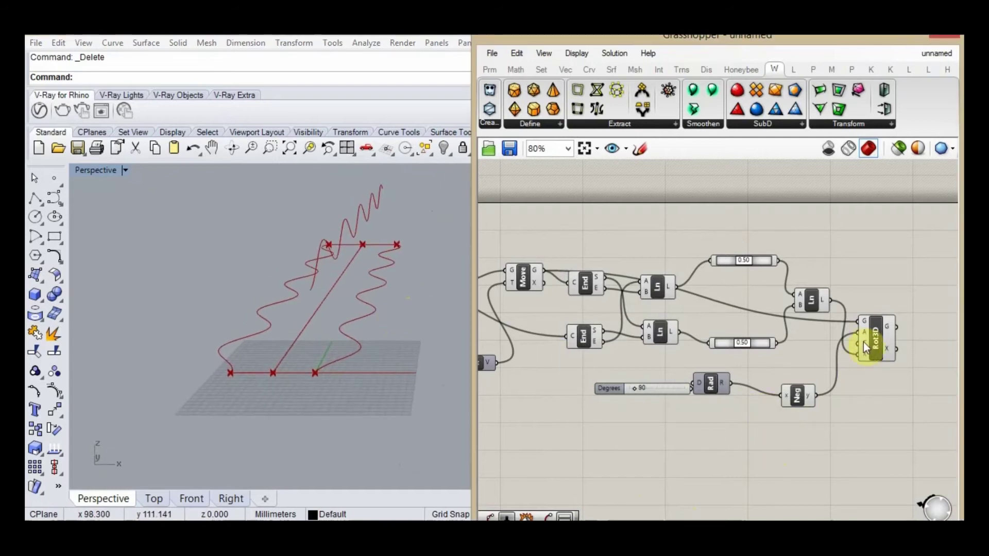
# Connect the midpoint of the start-point line to the center input of the Rotate 3D component.
pyautogui.moveTo(864, 342)
pyautogui.moveTo(777, 344); pyautogui.dragTo(863, 342)
pyautogui.scroll(-2, 550, 384)
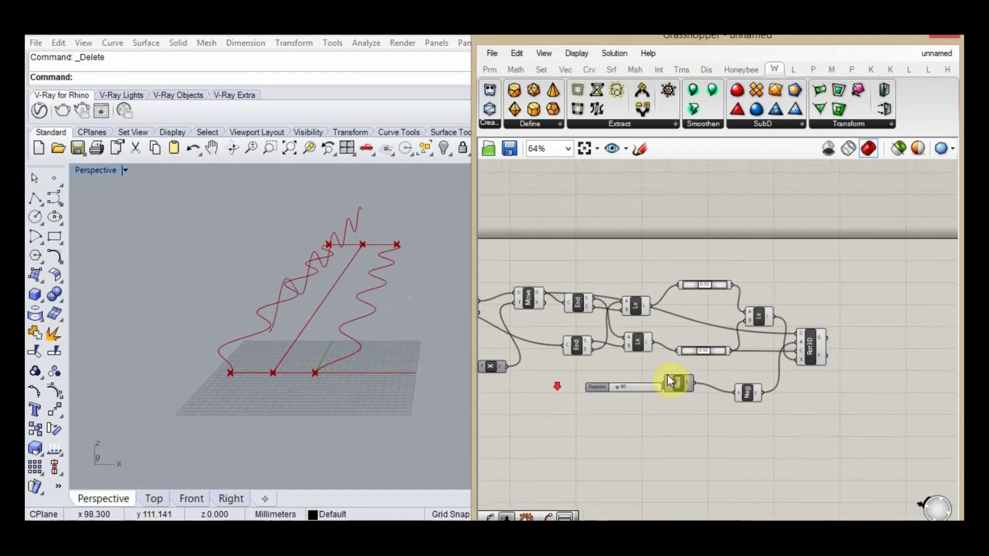
# Add a Divide Curve component and feed it with the rotated curve from Rotate 3D.
pyautogui.click(808, 348)
pyautogui.click(845, 311)
pyautogui.doubleClick(844, 311)
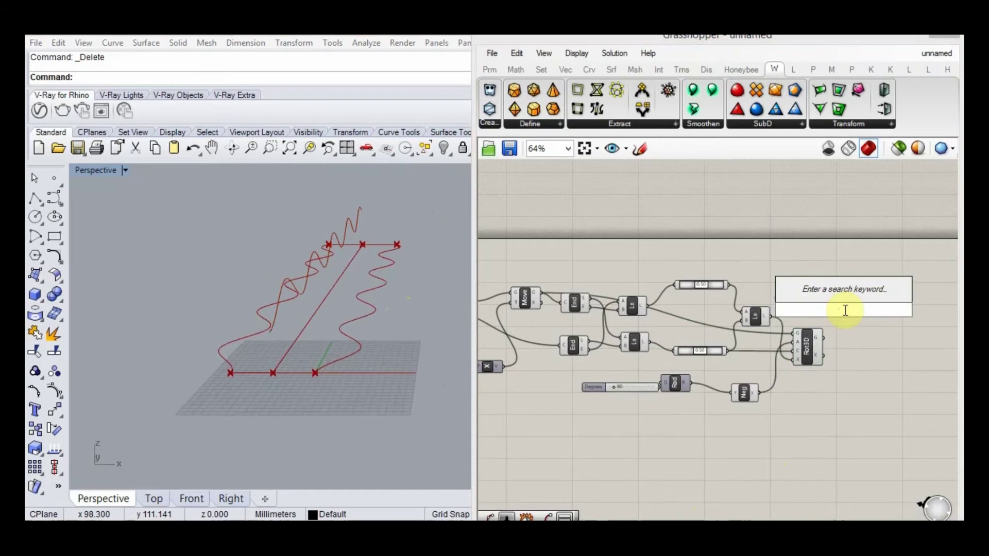
pyautogui.write('div')
pyautogui.click(845, 293)
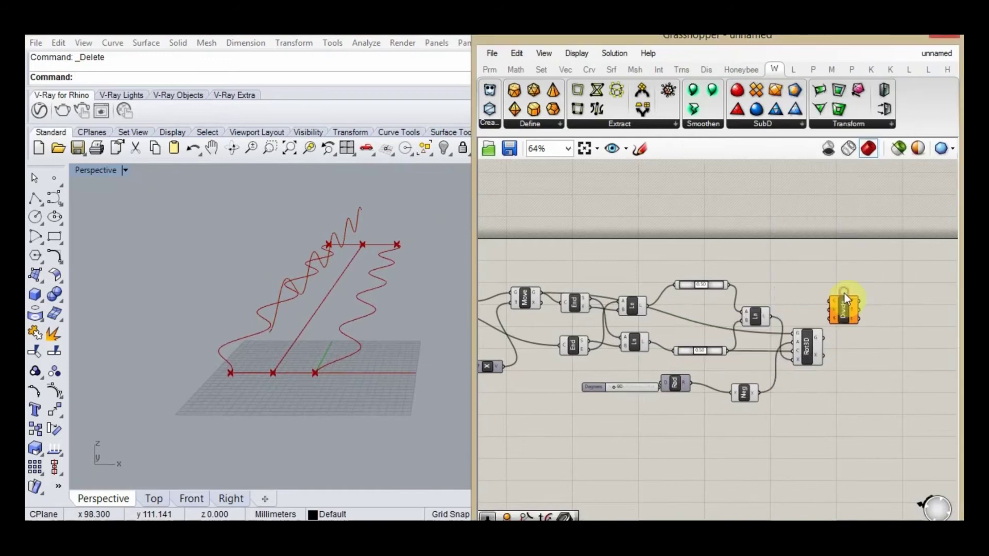
pyautogui.click(809, 321)
pyautogui.moveTo(830, 329); pyautogui.dragTo(841, 295)
# Add a Pull Point component fed with the division points and the moved curve as target geometry.
pyautogui.doubleClick(874, 372)
pyautogui.write('pul')
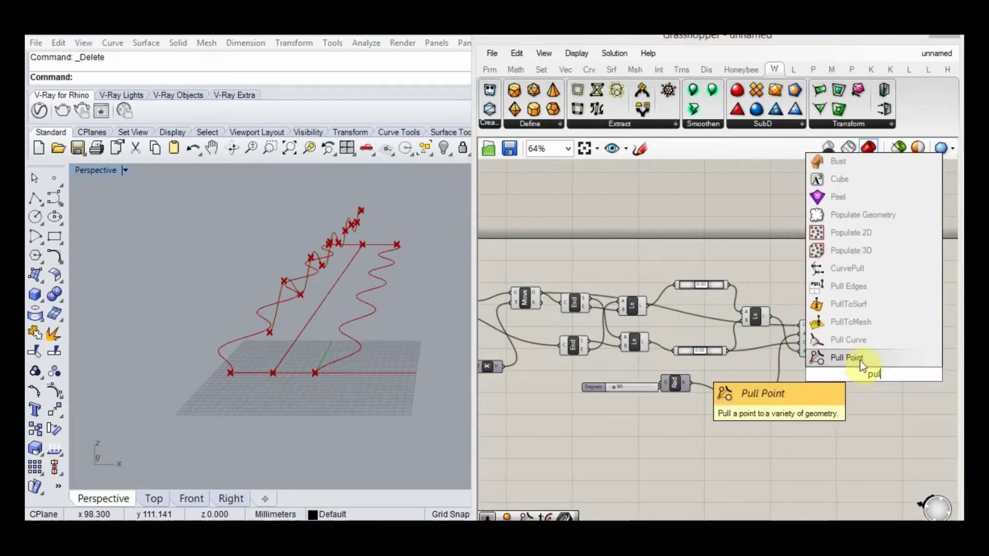
pyautogui.click(862, 361)
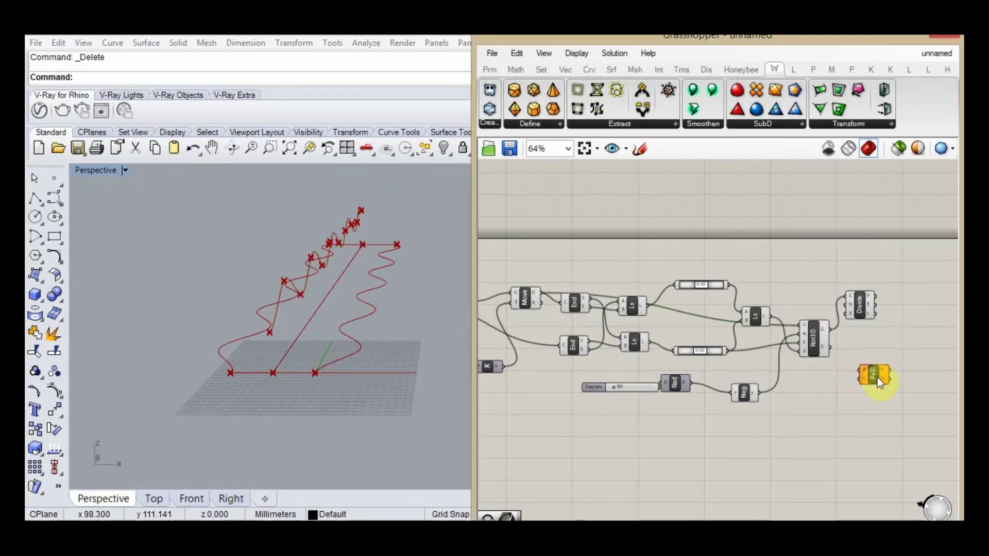
pyautogui.moveTo(877, 323); pyautogui.dragTo(874, 369)
pyautogui.click(526, 301)
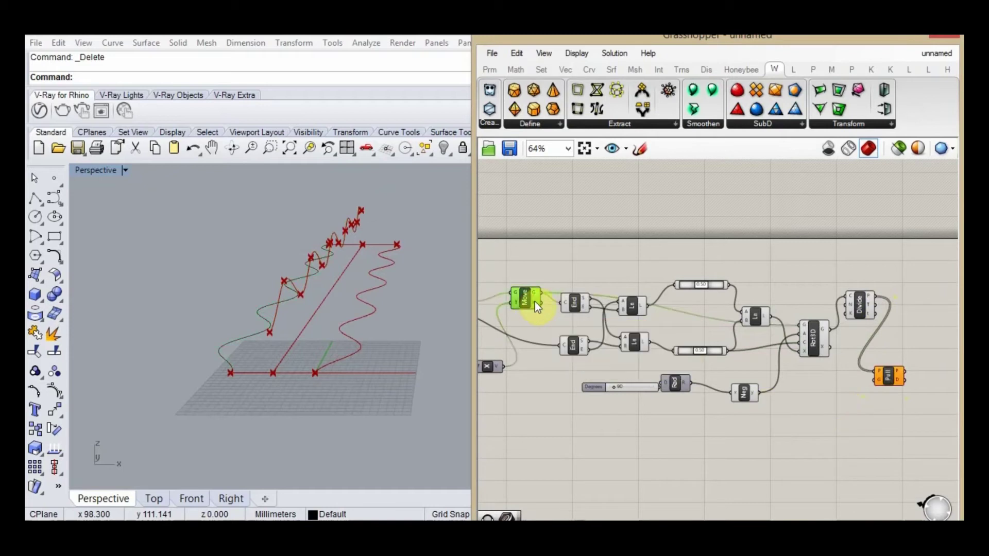
pyautogui.moveTo(539, 295); pyautogui.dragTo(874, 381)
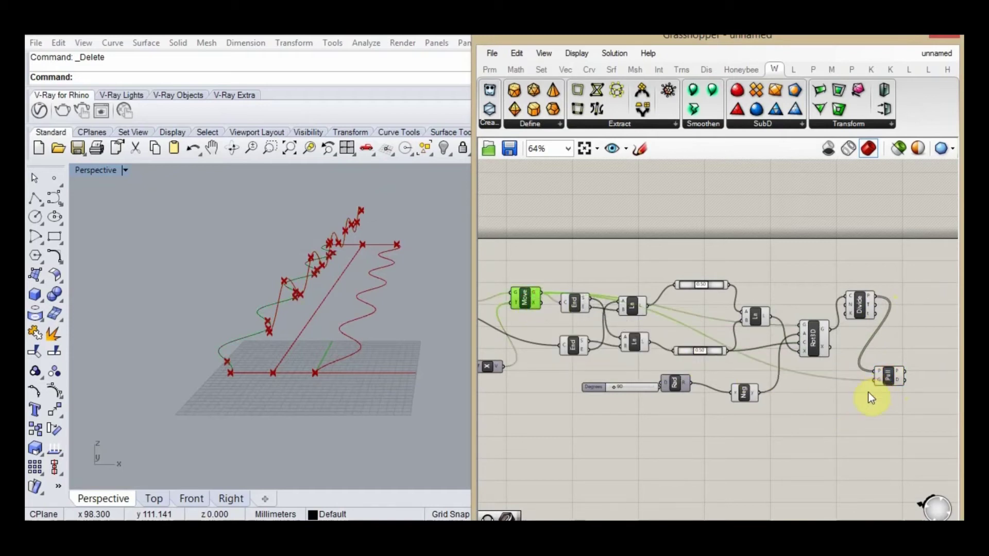
pyautogui.click(868, 393)
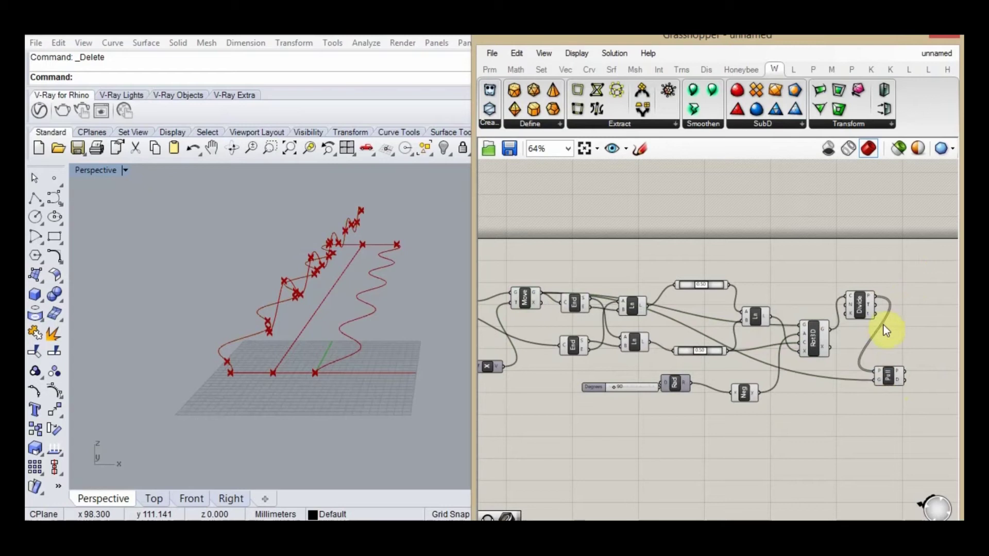
# Duplicate the Pull Point component and place the copy above the Divide Curve component.
pyautogui.doubleClick(915, 291)
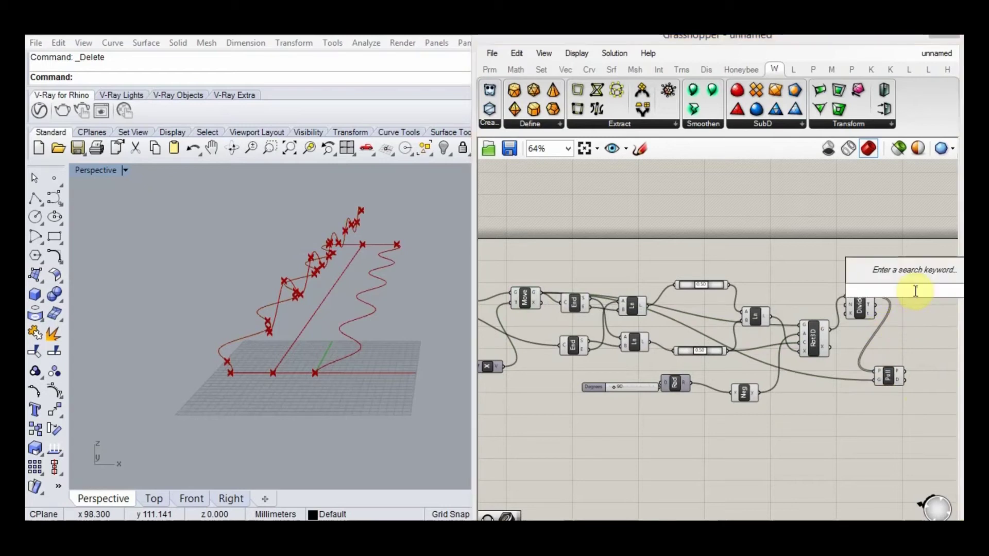
pyautogui.click(892, 368)
pyautogui.keyDown('alt'); pyautogui.moveTo(897, 376); pyautogui.dragTo(909, 265); pyautogui.keyUp('alt')
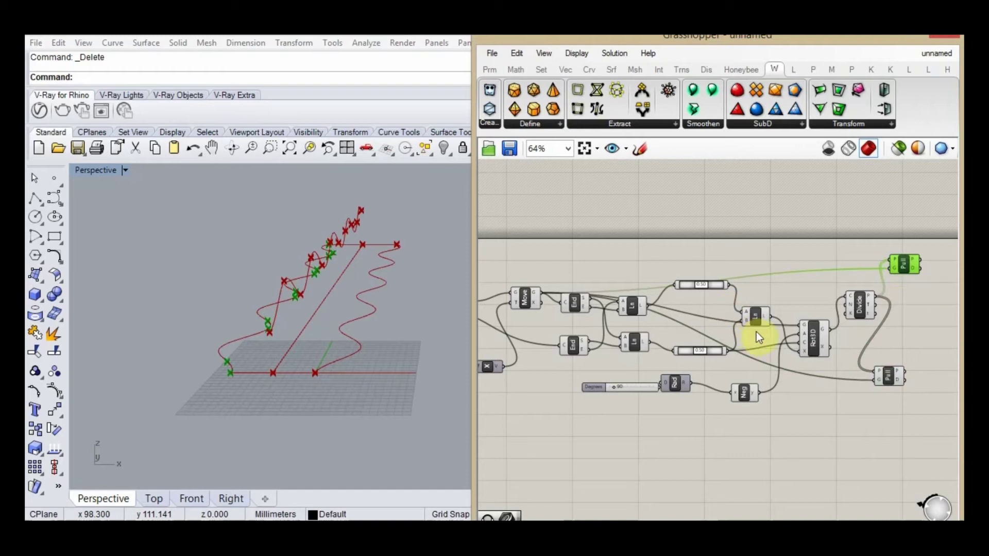
# Connect the original sine-wave curve to the geometry input of the upper Pull Point component, replacing its existing target.
pyautogui.click(811, 333)
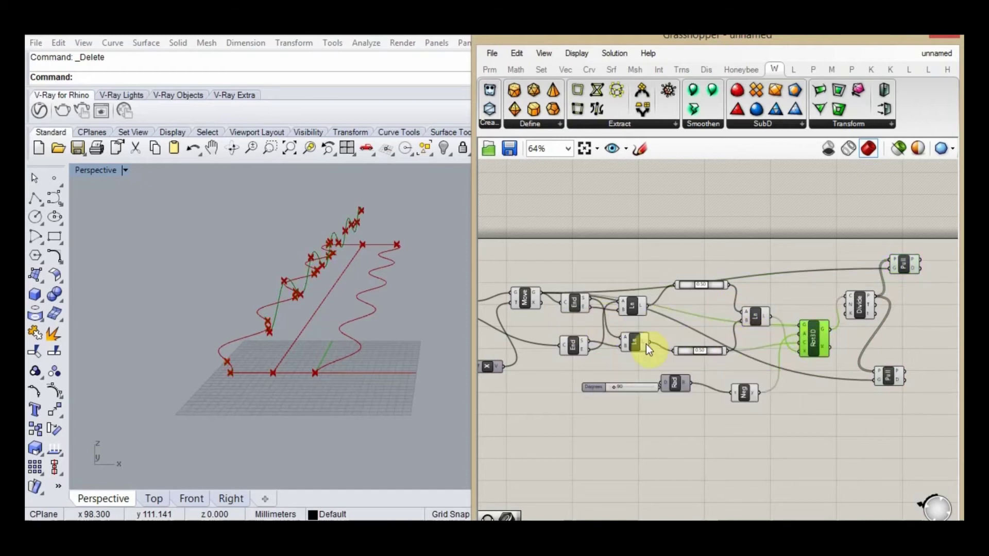
pyautogui.click(688, 406)
pyautogui.scroll(-2, 761, 377)
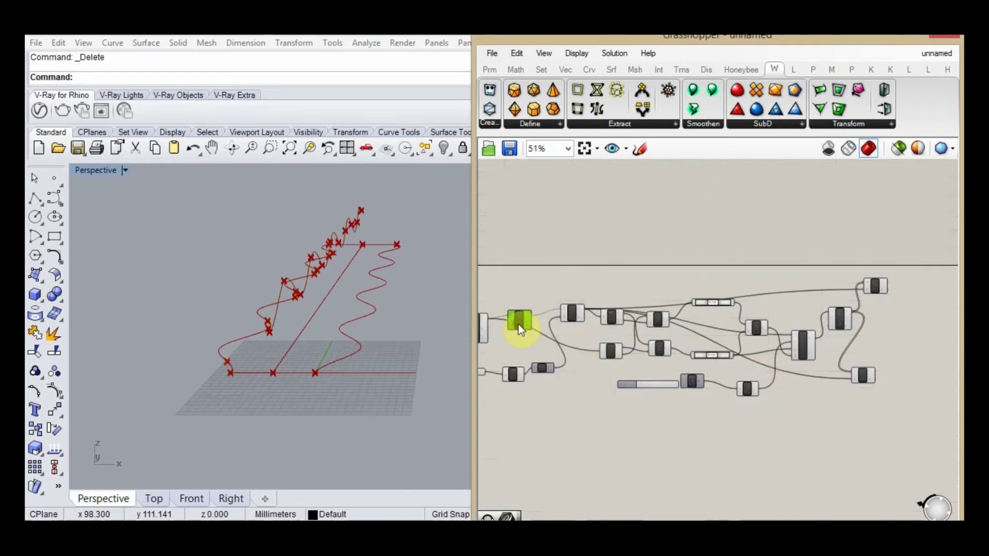
pyautogui.click(487, 331)
pyautogui.moveTo(490, 319); pyautogui.dragTo(864, 292)
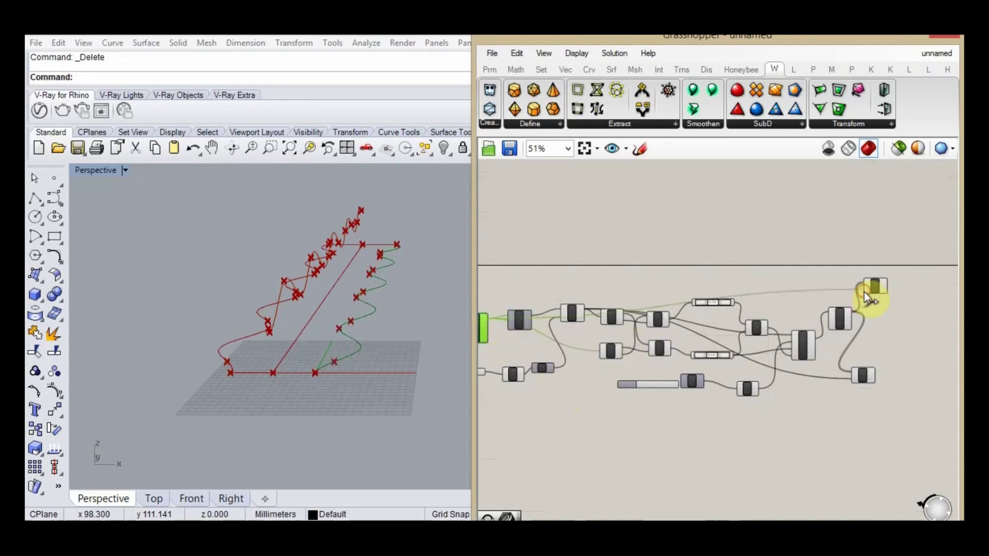
# Open a component search on the empty canvas after the two Pull Point components.
pyautogui.click(773, 363)
pyautogui.scroll(4, 889, 335)
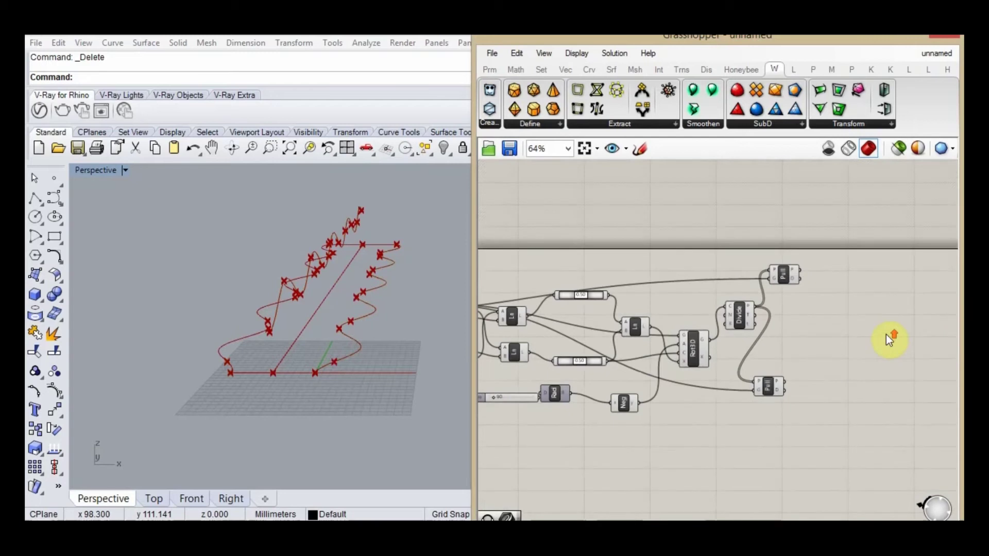
pyautogui.doubleClick(846, 316)
pyautogui.write('crv')
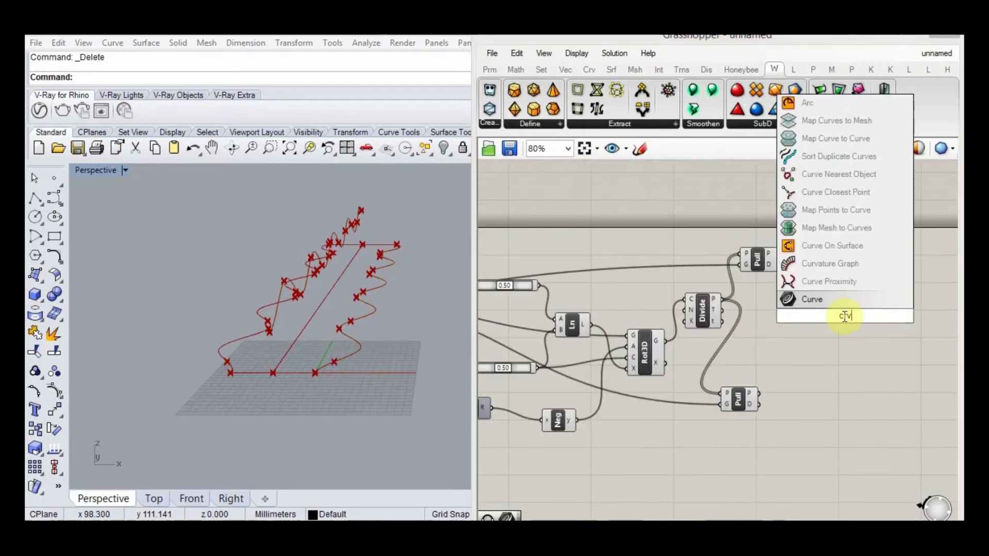
pyautogui.press('BackSpace')
pyautogui.press('BackSpace')
pyautogui.write('u')
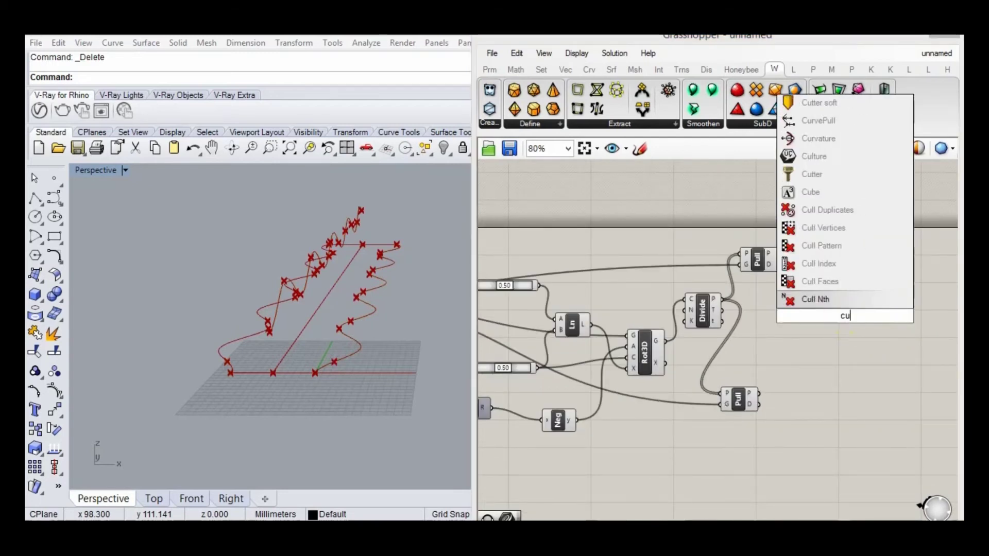
pyautogui.write('rve 3')
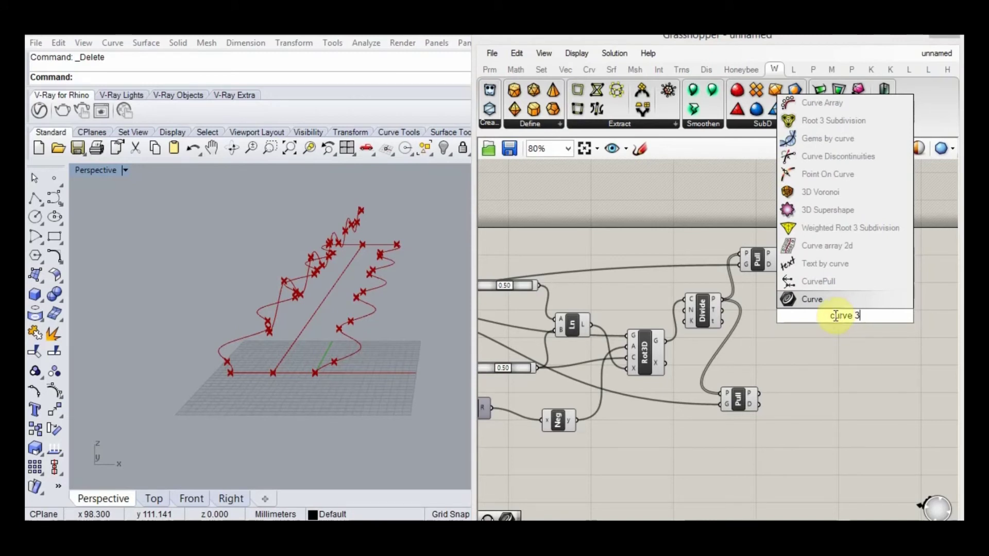
pyautogui.press('BackSpace')
pyautogui.press('BackSpace')
pyautogui.press('BackSpace')
pyautogui.press('BackSpace')
pyautogui.press('BackSpace')
pyautogui.press('BackSpace')
pyautogui.press('BackSpace')
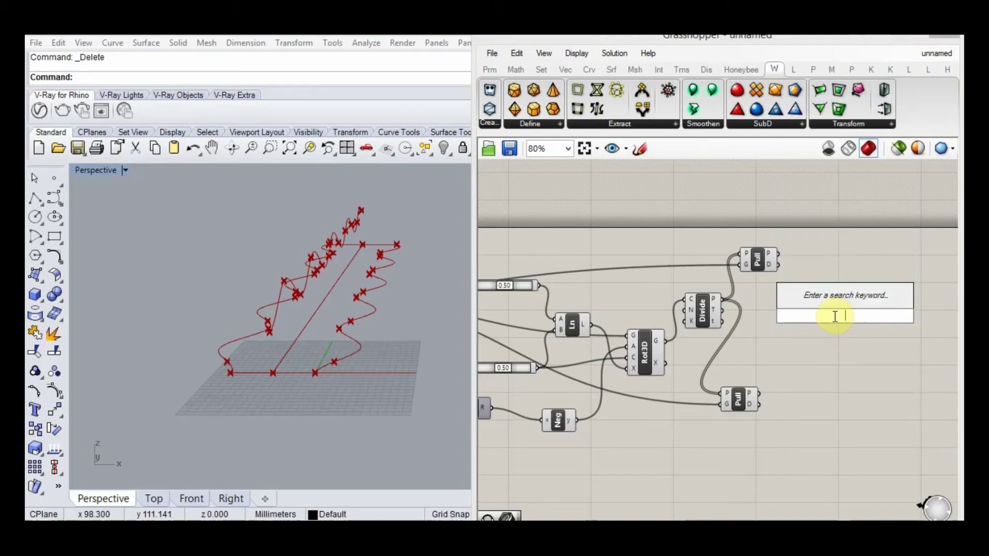
# Add an Arc 3Pt component and wire the upper pulled points to A, the division points to B and the lower pulled points to C.
pyautogui.write('arc')
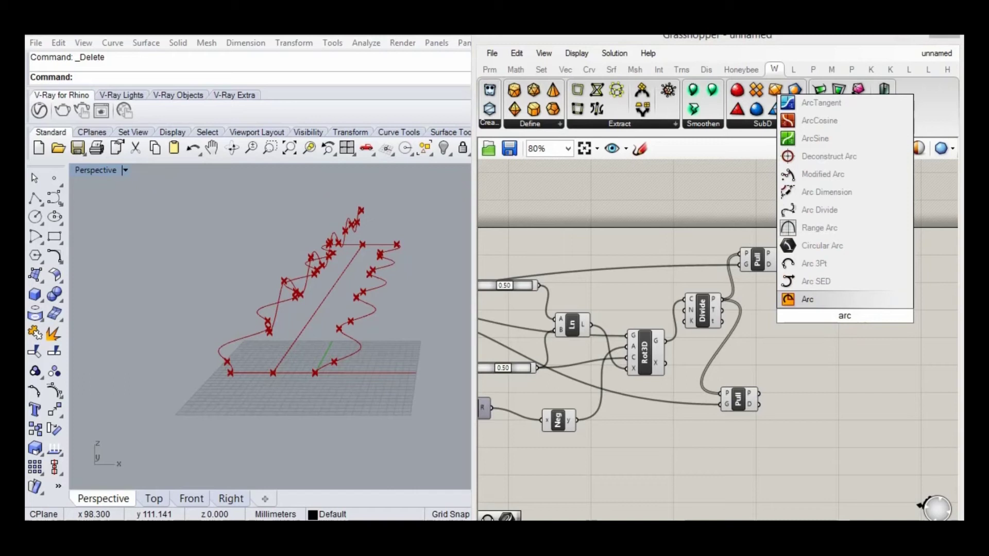
pyautogui.click(816, 264)
pyautogui.moveTo(738, 309); pyautogui.dragTo(833, 320)
pyautogui.moveTo(777, 254); pyautogui.dragTo(831, 308)
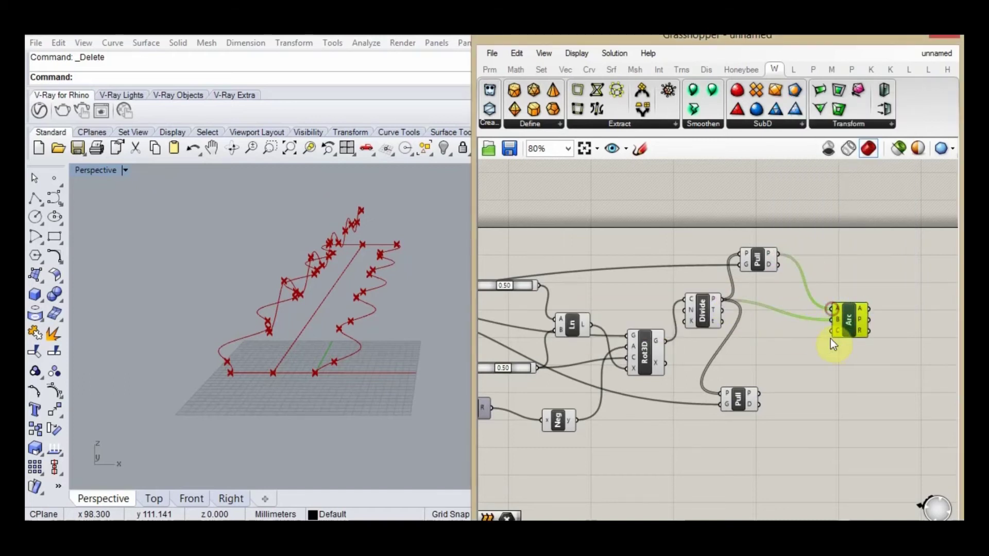
pyautogui.moveTo(779, 379); pyautogui.dragTo(766, 382)
pyautogui.moveTo(845, 320); pyautogui.dragTo(820, 320)
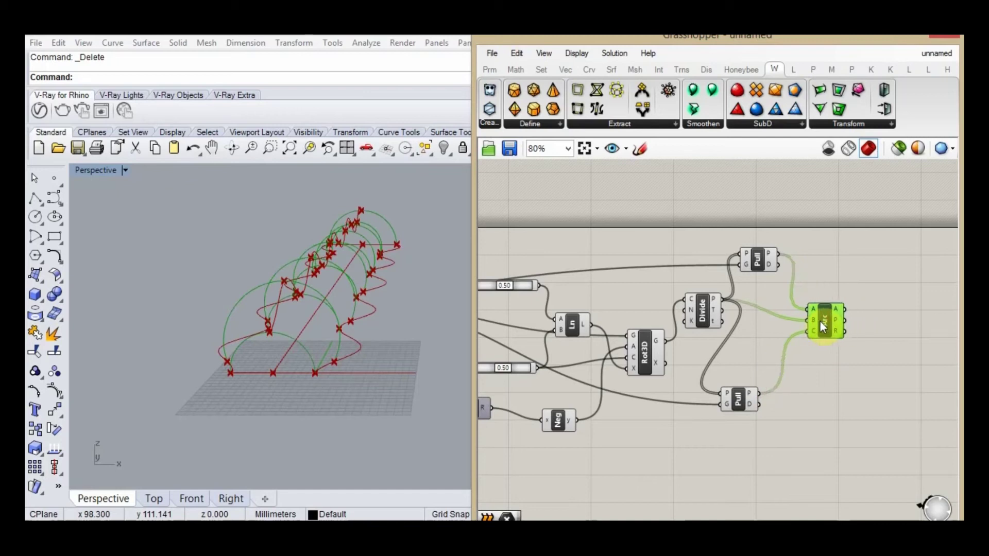
# Add a Loft component and feed its curves input with the arcs from the Arc 3Pt component.
pyautogui.doubleClick(892, 319)
pyautogui.write('loft')
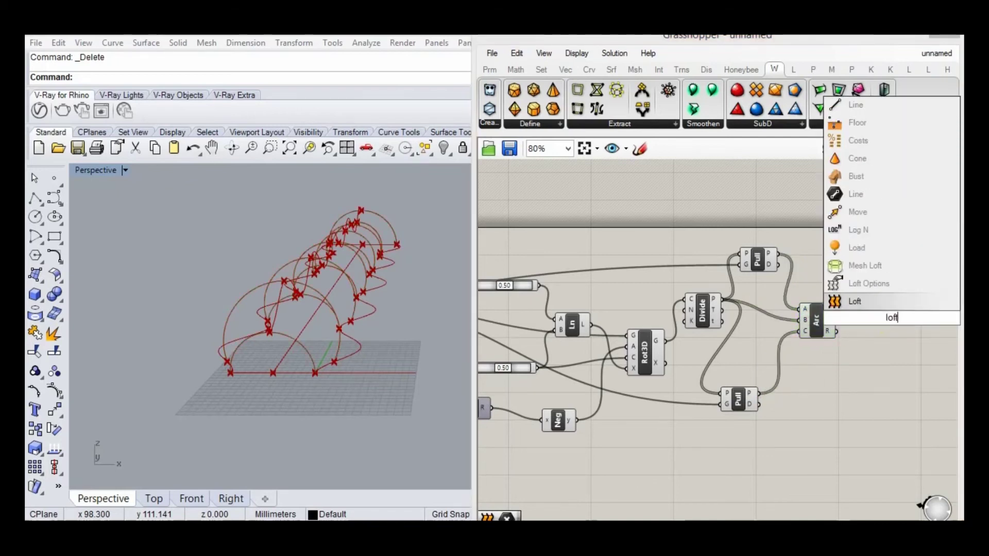
pyautogui.press('Return')
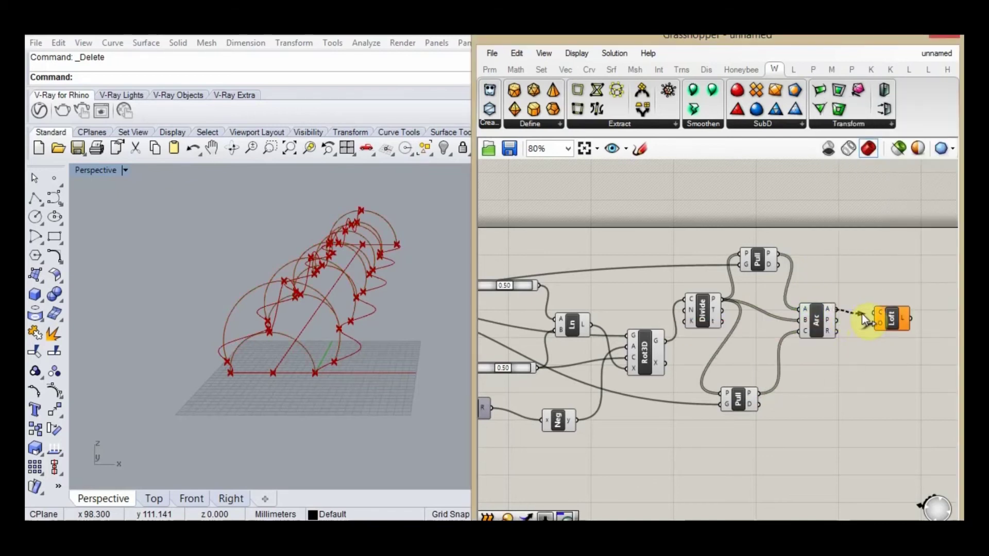
pyautogui.moveTo(857, 314); pyautogui.dragTo(874, 313)
pyautogui.click(893, 319)
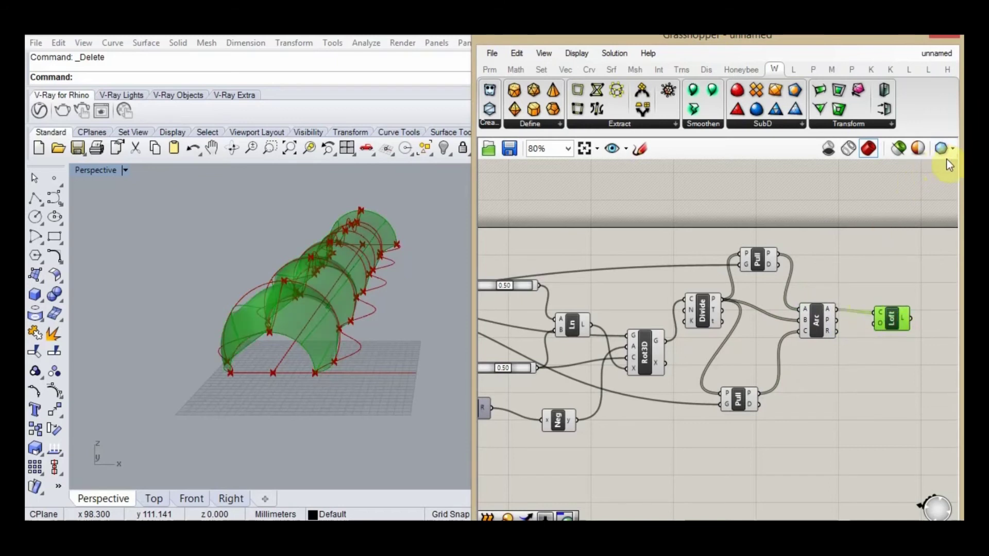
# Adjust the end handle of the Graph Mapper's sine curve so the wave has fewer undulations.
pyautogui.click(845, 214)
pyautogui.scroll(-5, 824, 247)
pyautogui.scroll(1, 721, 304)
pyautogui.scroll(-1, 702, 310)
pyautogui.scroll(5, 500, 300)
pyautogui.scroll(-2, 669, 319)
pyautogui.scroll(6, 507, 288)
pyautogui.moveTo(561, 246)
pyautogui.mouseDown()
pyautogui.moveTo(565, 236)
pyautogui.moveTo(563, 276)
pyautogui.moveTo(564, 242)
pyautogui.moveTo(564, 256)
pyautogui.mouseUp()
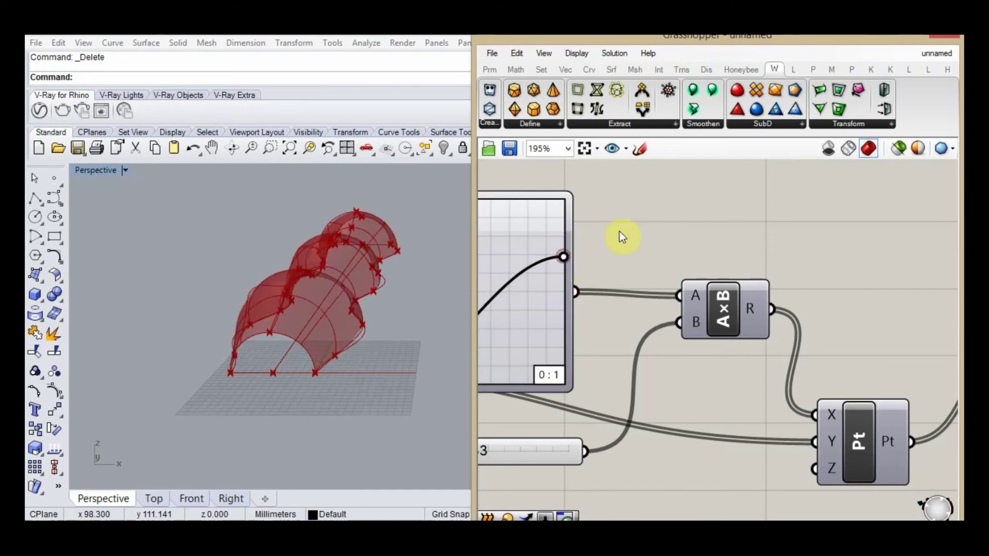
# Examine the lofted surface in the perspective viewport from several angles.
pyautogui.scroll(-7, 657, 282)
pyautogui.scroll(1, 622, 322)
pyautogui.moveTo(793, 313); pyautogui.dragTo(737, 327, button='right')
pyautogui.scroll(-2, 622, 322)
pyautogui.scroll(8, 734, 325)
pyautogui.click(735, 276)
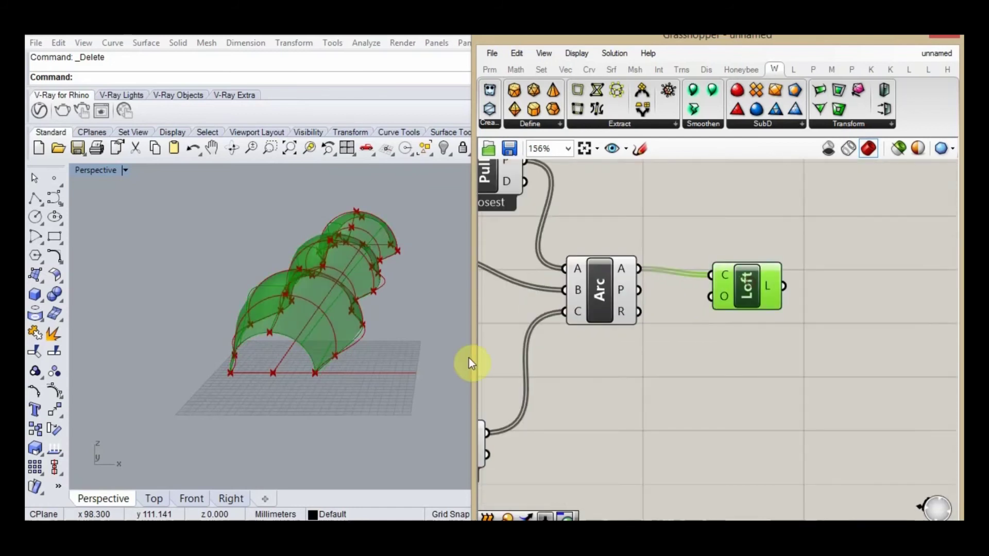
pyautogui.moveTo(287, 343); pyautogui.dragTo(287, 315, button='right')
pyautogui.click(718, 375)
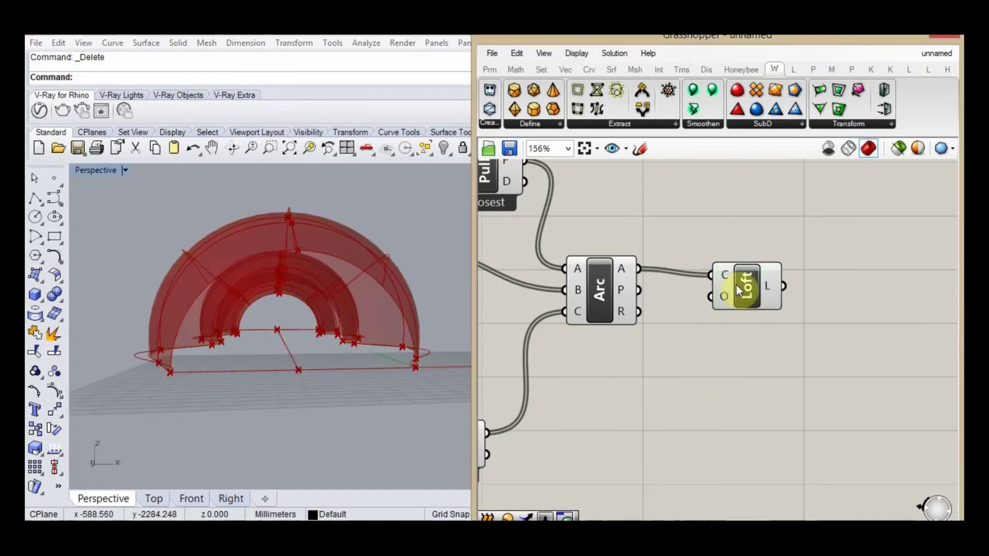
pyautogui.click(749, 281)
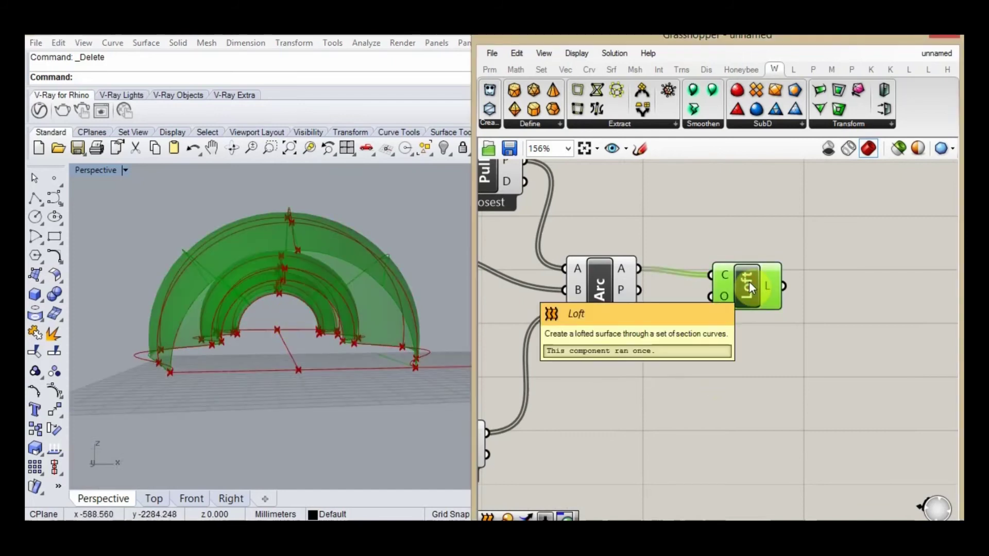
pyautogui.click(714, 217)
pyautogui.moveTo(258, 354); pyautogui.dragTo(349, 273, button='right')
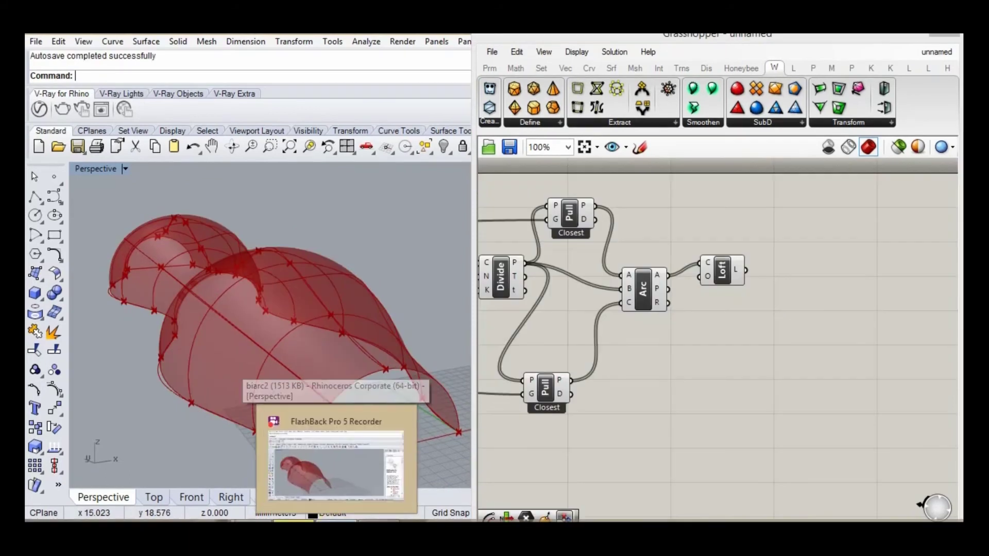
# Add a Deconstruct Brep component after the Loft and feed it with the lofted surface.
pyautogui.doubleClick(792, 277)
pyautogui.write('dec')
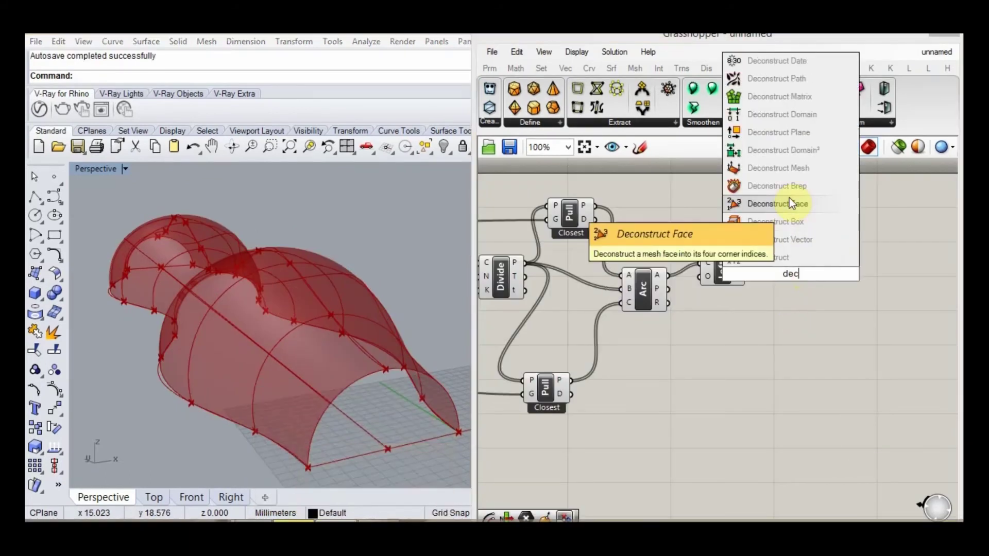
pyautogui.click(788, 188)
pyautogui.moveTo(789, 267); pyautogui.dragTo(770, 292)
pyautogui.click(737, 311)
# Turn off the preview of the Loft component.
pyautogui.scroll(-1, 679, 326)
pyautogui.scroll(2, 853, 282)
pyautogui.moveTo(625, 381); pyautogui.dragTo(515, 216)
pyautogui.middleClick(629, 269)
pyautogui.click(672, 229)
pyautogui.click(611, 375)
# Add a Mesh UV component and feed its surface input with the faces from Deconstruct Brep.
pyautogui.scroll(1, 873, 296)
pyautogui.moveTo(874, 295); pyautogui.dragTo(808, 310, button='right')
pyautogui.doubleClick(753, 307)
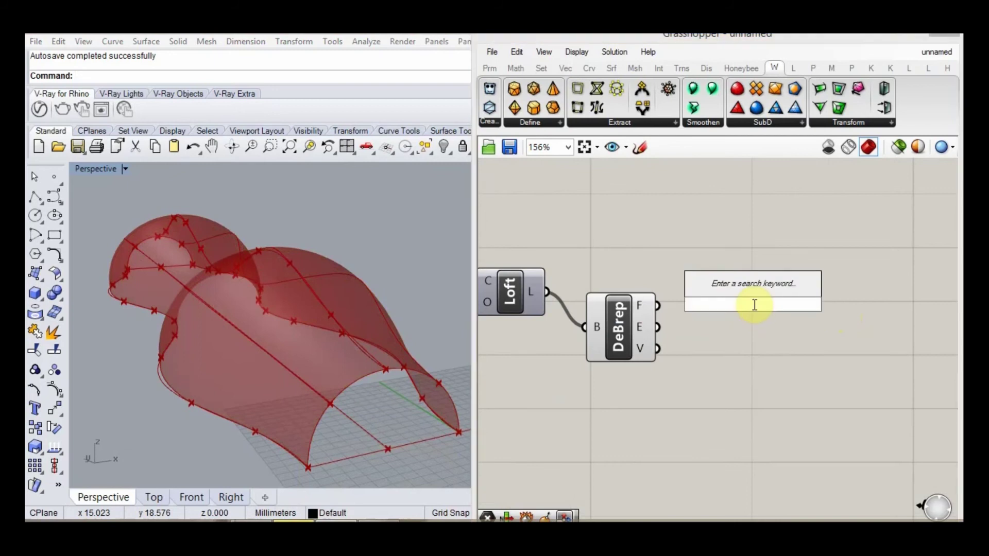
pyautogui.write('mesh uv')
pyautogui.click(717, 287)
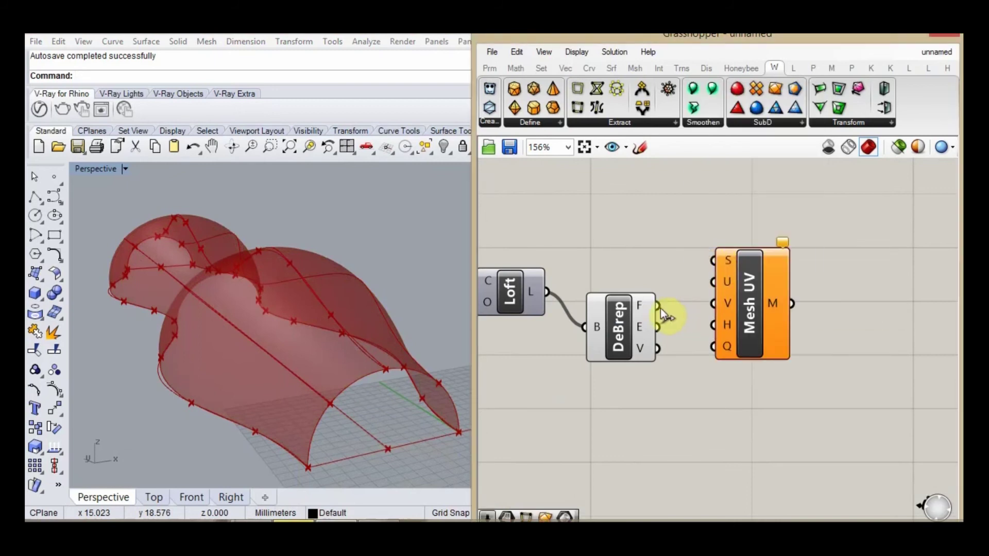
pyautogui.moveTo(707, 266); pyautogui.dragTo(711, 264)
pyautogui.moveTo(736, 318); pyautogui.dragTo(749, 363)
# Add a number slider of 30 for the U count of Mesh UV and a copy of it for the V count.
pyautogui.doubleClick(588, 397)
pyautogui.write('30')
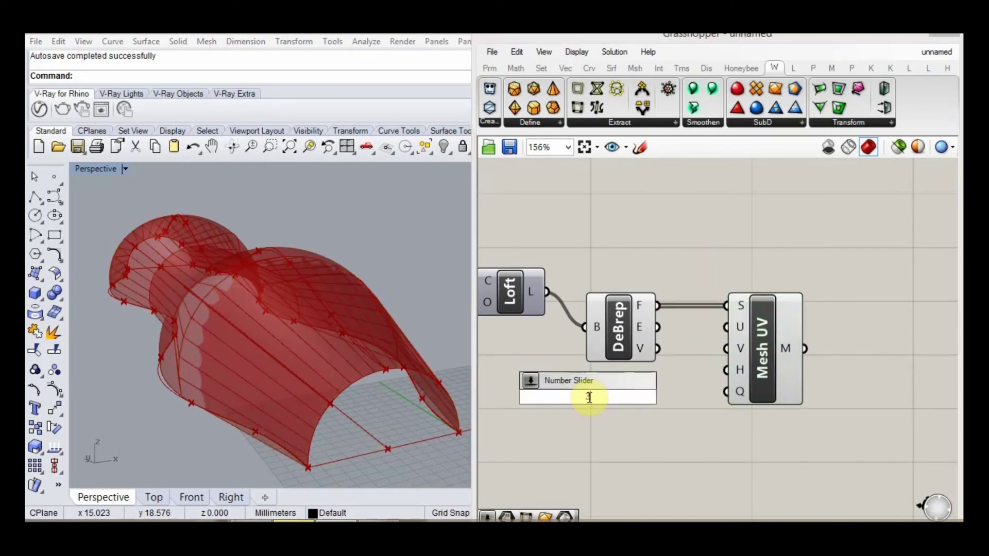
pyautogui.press('Return')
pyautogui.keyDown('alt'); pyautogui.moveTo(527, 397); pyautogui.dragTo(524, 423); pyautogui.keyUp('alt')
pyautogui.moveTo(674, 396); pyautogui.dragTo(723, 328)
pyautogui.moveTo(718, 377); pyautogui.dragTo(673, 425)
pyautogui.moveTo(537, 393); pyautogui.dragTo(514, 377)
# Set the U Count slider to 17 and the V Count slider to 3.
pyautogui.moveTo(579, 382); pyautogui.dragTo(565, 383)
pyautogui.moveTo(595, 430); pyautogui.dragTo(567, 431)
pyautogui.click(610, 406)
# Turn off the preview of the Deconstruct Brep component.
pyautogui.moveTo(678, 342); pyautogui.dragTo(590, 263)
pyautogui.middleClick(618, 325)
pyautogui.click(648, 266)
pyautogui.click(592, 323)
# Add the Weaverbird wbSplitQuads component after Mesh UV and feed it with the mesh output.
pyautogui.scroll(-1, 585, 315)
pyautogui.scroll(1, 828, 338)
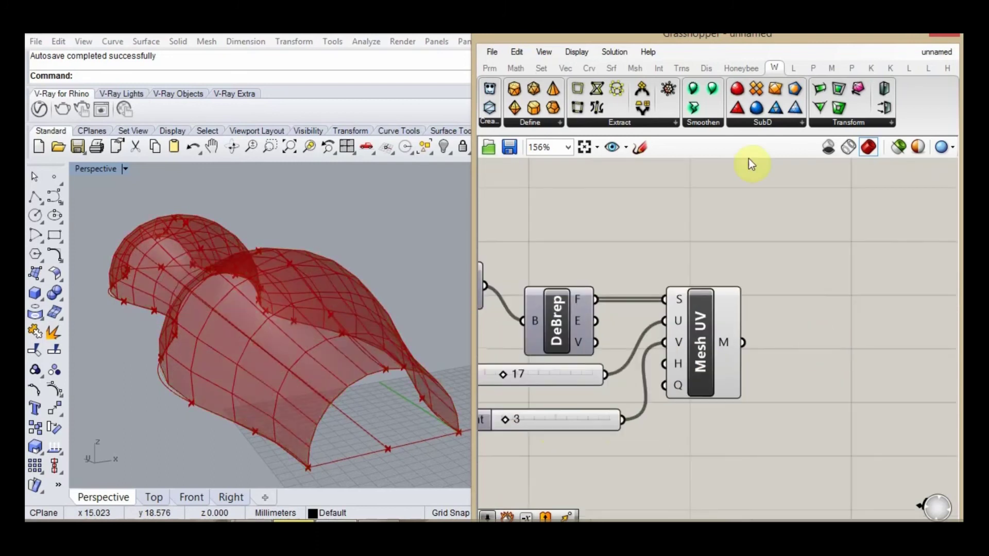
pyautogui.moveTo(780, 308); pyautogui.dragTo(818, 300)
pyautogui.moveTo(743, 343); pyautogui.dragTo(779, 265)
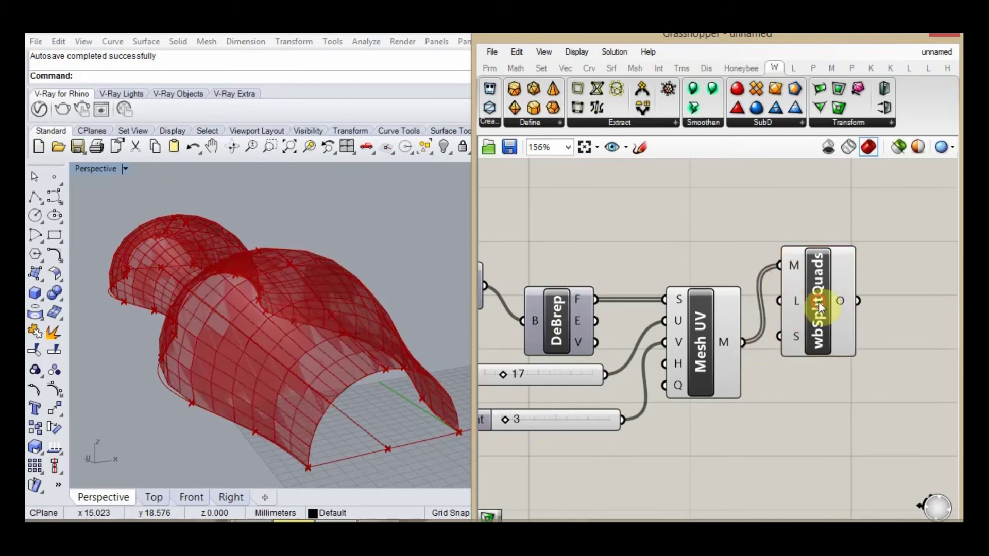
pyautogui.moveTo(818, 302); pyautogui.dragTo(833, 312)
pyautogui.click(777, 391)
# Turn off the preview of the Mesh UV component.
pyautogui.moveTo(731, 449); pyautogui.dragTo(590, 258)
pyautogui.middleClick(702, 326)
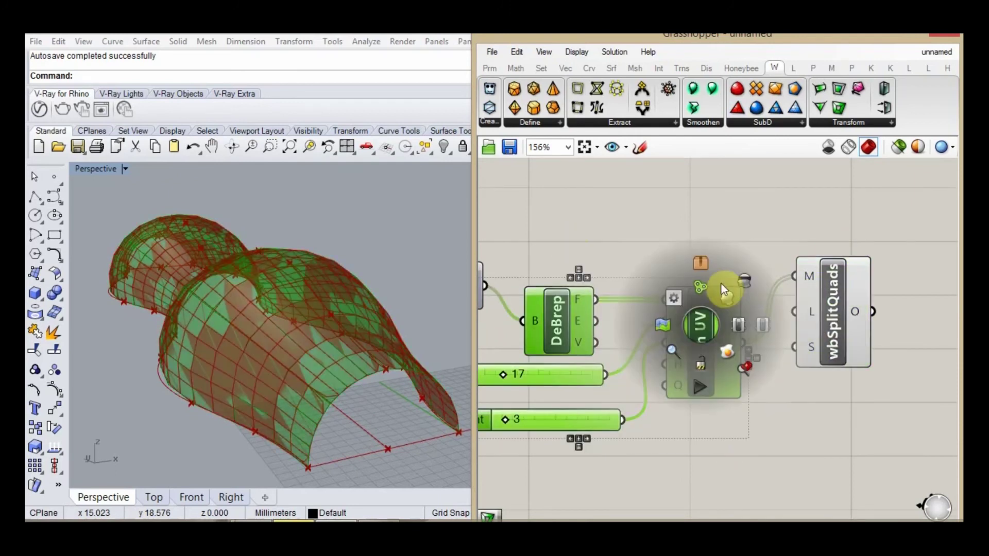
pyautogui.click(721, 284)
pyautogui.click(707, 240)
# Add the Weaverbird wbFrame component and feed its mesh input with the wbSplitQuads output.
pyautogui.scroll(-3, 642, 308)
pyautogui.scroll(2, 770, 337)
pyautogui.click(838, 108)
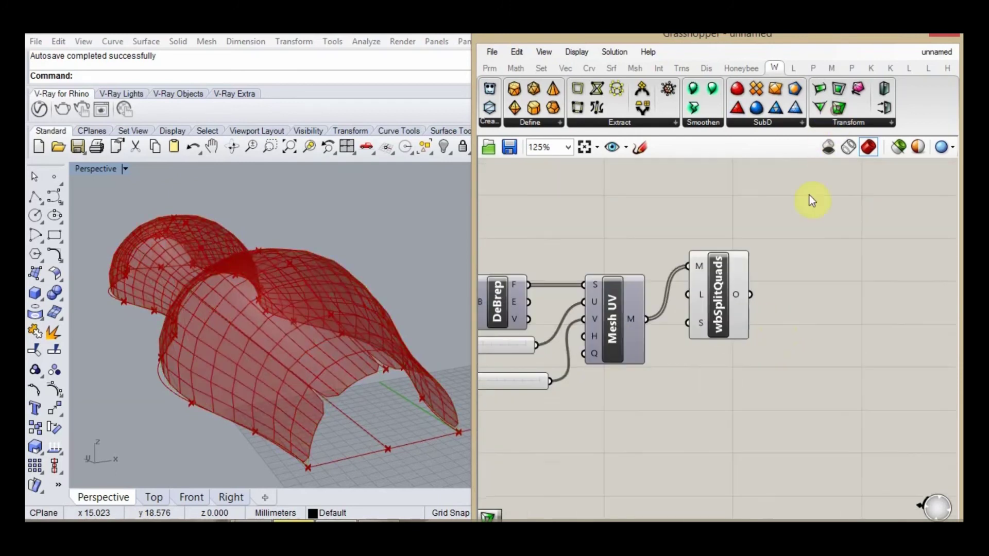
pyautogui.click(814, 302)
pyautogui.moveTo(755, 293); pyautogui.dragTo(776, 284)
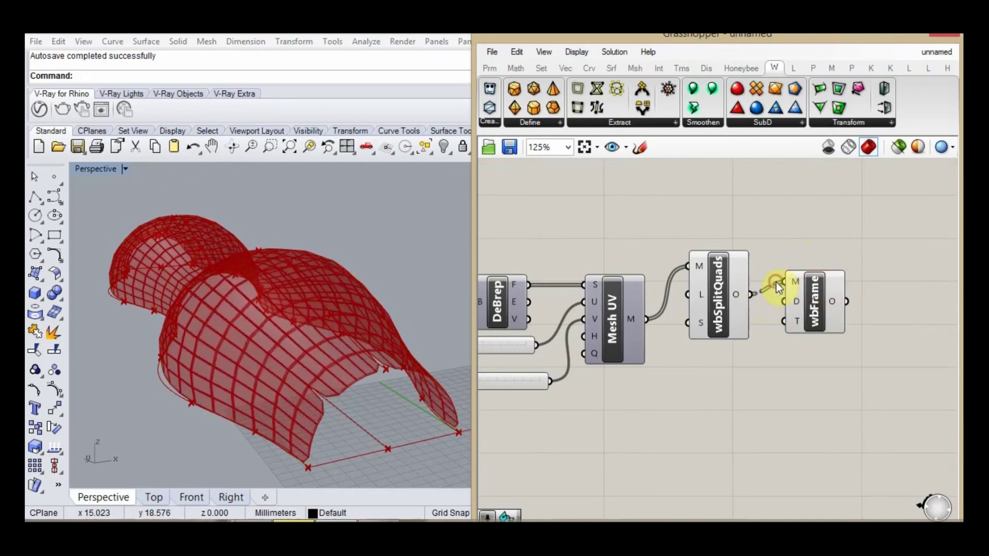
# Add a number slider of 50 to the Distance input of wbFrame and set it to 14.
pyautogui.doubleClick(713, 387)
pyautogui.write('50')
pyautogui.press('Return')
pyautogui.moveTo(787, 301); pyautogui.dragTo(795, 386)
pyautogui.moveTo(722, 385)
pyautogui.mouseDown()
pyautogui.moveTo(736, 389)
pyautogui.moveTo(708, 391)
pyautogui.mouseUp()
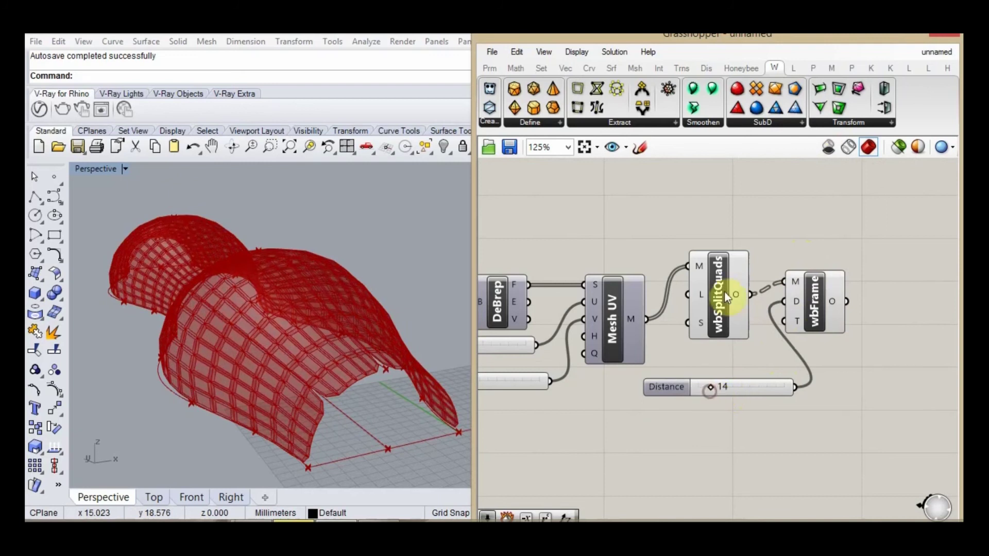
# Set the U Count slider of Mesh UV to 14.
pyautogui.scroll(-1, 636, 358)
pyautogui.moveTo(520, 349); pyautogui.dragTo(516, 348)
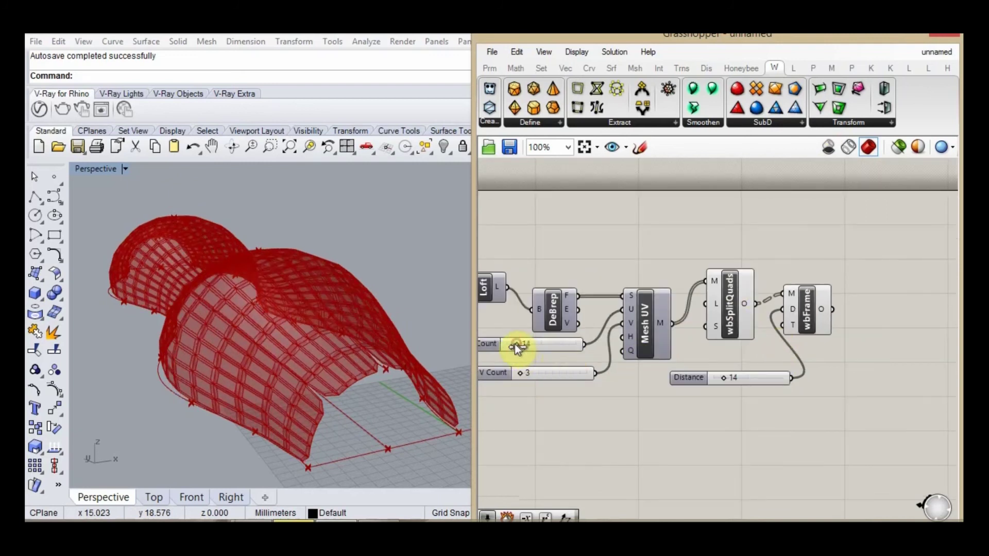
pyautogui.scroll(-3, 754, 355)
pyautogui.scroll(3, 716, 330)
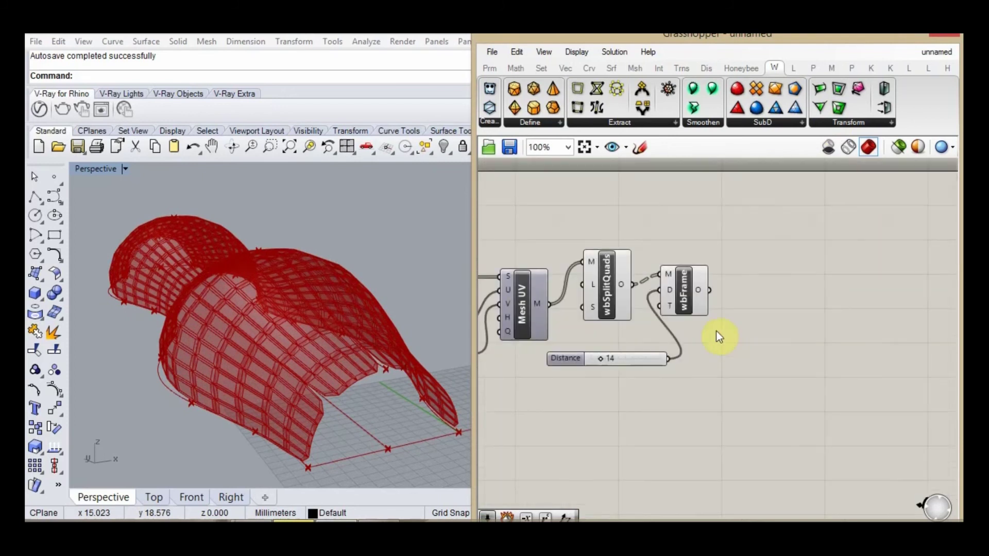
# Add a wbLoop component fed with the wbFrame mesh, and turn off the preview of wbSplitQuads and wbFrame.
pyautogui.moveTo(752, 228); pyautogui.dragTo(738, 257)
pyautogui.moveTo(706, 375); pyautogui.dragTo(580, 242)
pyautogui.middleClick(614, 263)
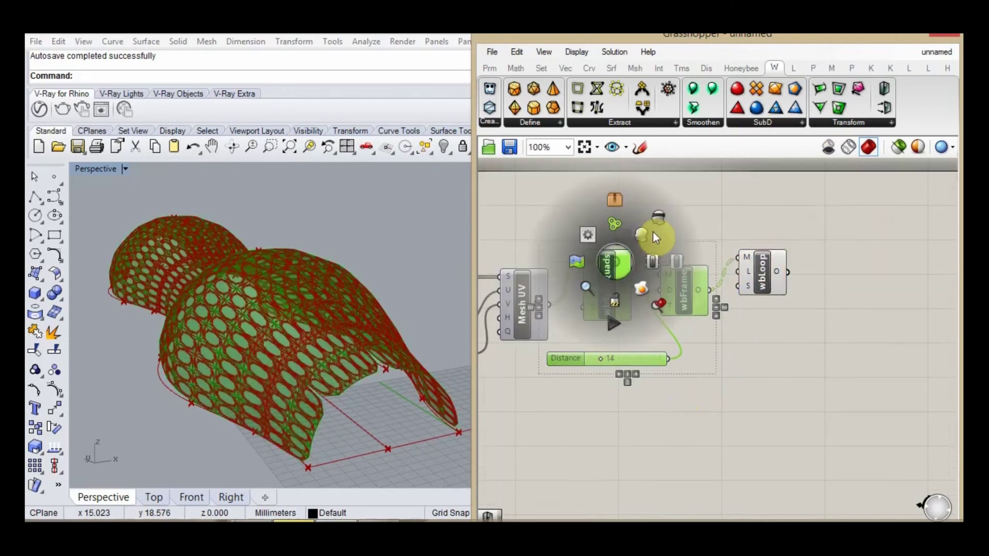
pyautogui.click(653, 235)
# Set the wbFrame Distance slider to 22, the U Count to 23 and the V Count to 5.
pyautogui.scroll(-5, 747, 292)
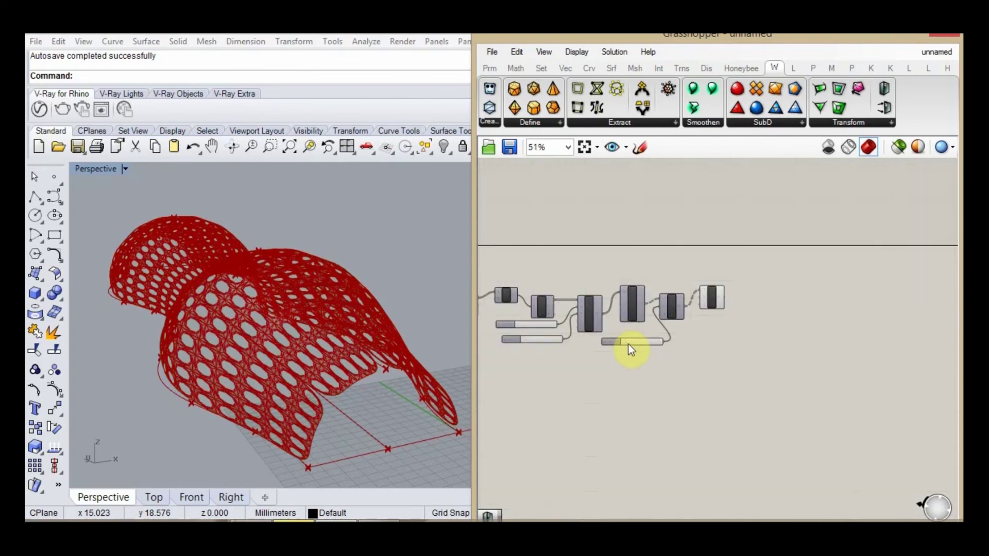
pyautogui.scroll(4, 631, 320)
pyautogui.moveTo(620, 369); pyautogui.dragTo(621, 369)
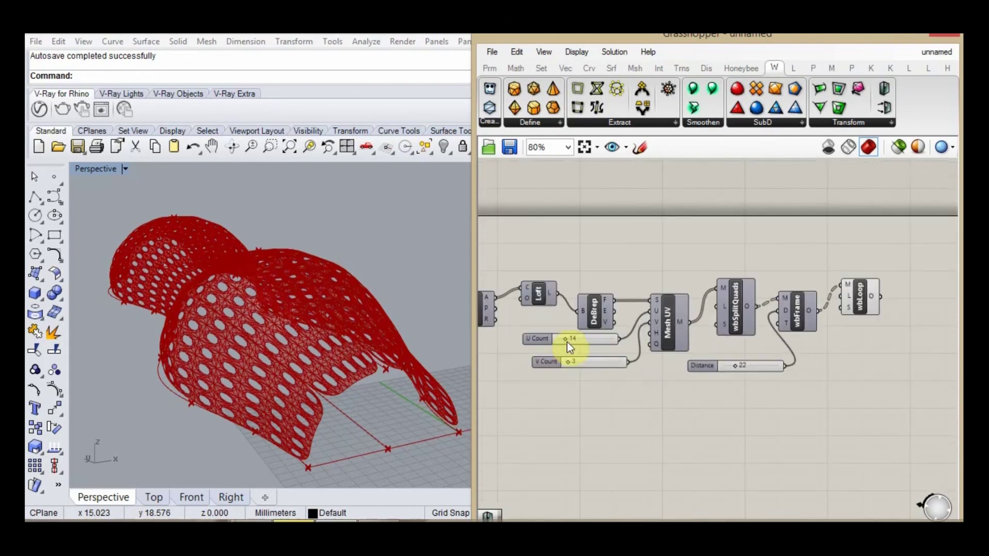
pyautogui.moveTo(567, 342); pyautogui.dragTo(568, 362)
# Add a wbThicken component fed with the wbLoop mesh and create a number slider of 2 beside it.
pyautogui.moveTo(883, 103); pyautogui.dragTo(882, 333)
pyautogui.doubleClick(839, 373)
pyautogui.write('2')
pyautogui.press('Return')
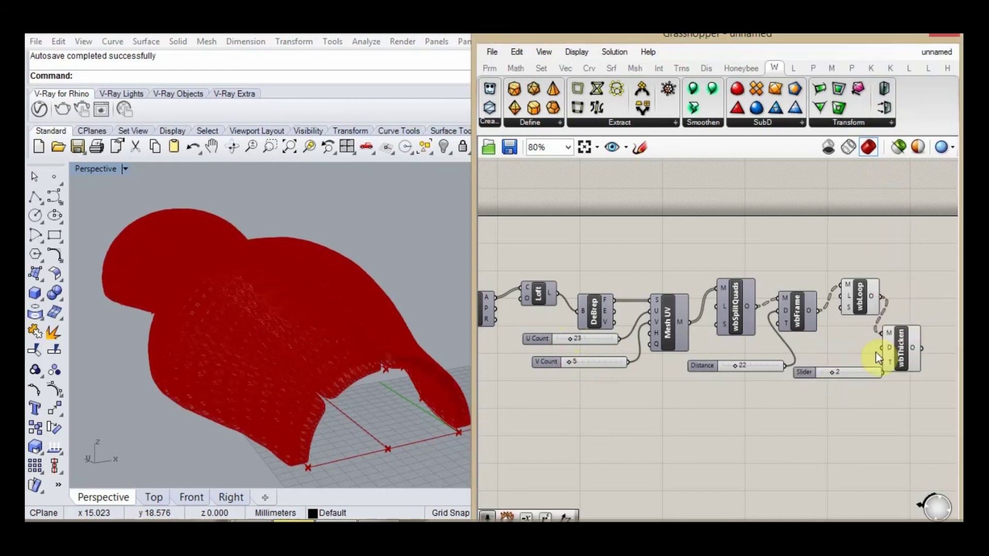
# Feed the number slider, set to 1, into the wbThicken Distance input and bake the thickened mesh to the Default layer as a group.
pyautogui.moveTo(886, 370); pyautogui.dragTo(882, 372)
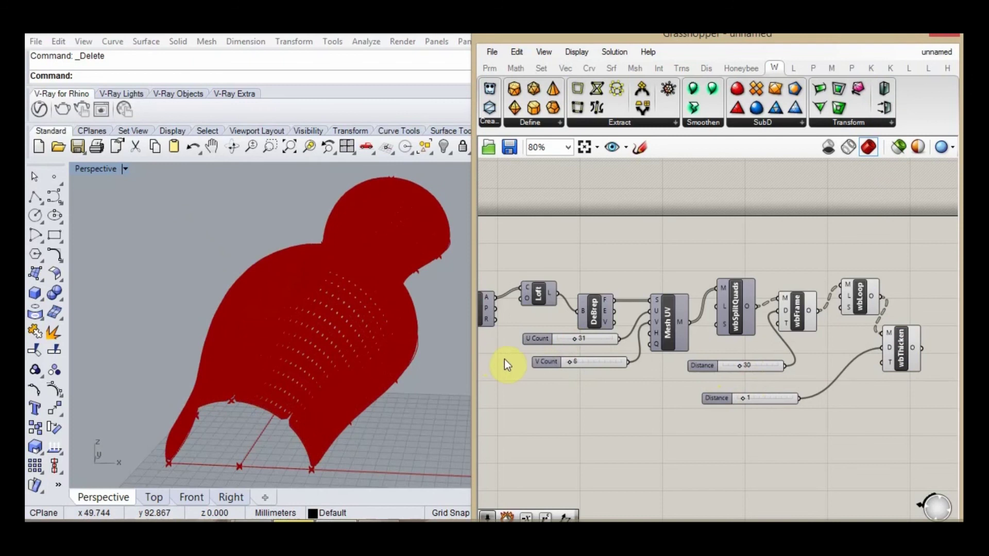
pyautogui.rightClick(900, 351)
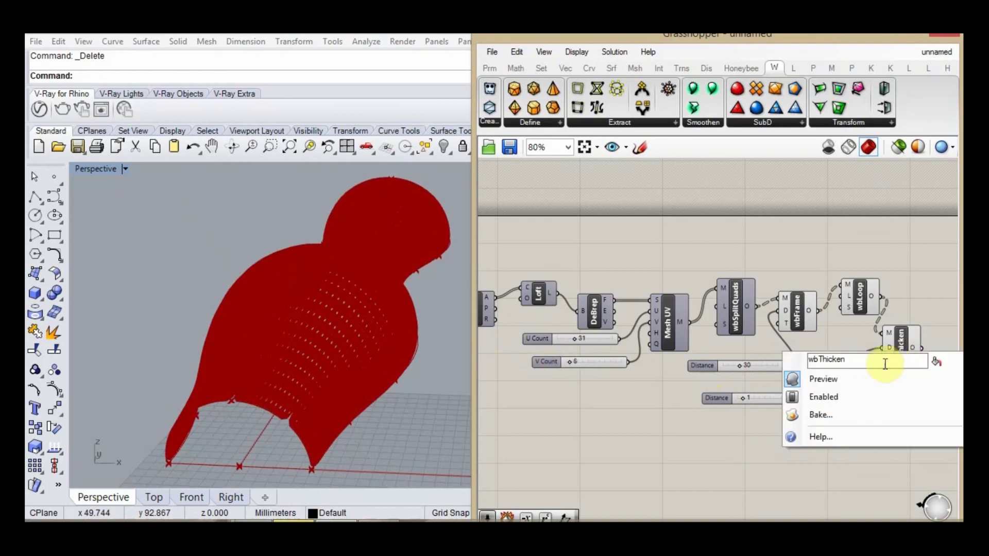
pyautogui.click(855, 413)
pyautogui.click(817, 457)
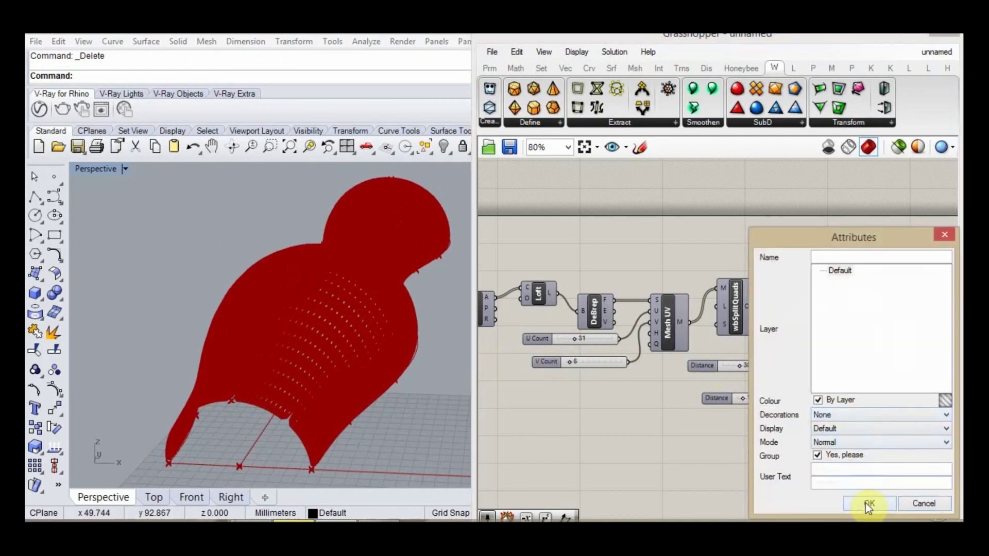
pyautogui.click(869, 503)
# Turn off the preview of wbSplitQuads, wbFrame, wbLoop and wbThicken and view the baked mesh from inside the shell.
pyautogui.moveTo(903, 436); pyautogui.dragTo(727, 281)
pyautogui.middleClick(797, 306)
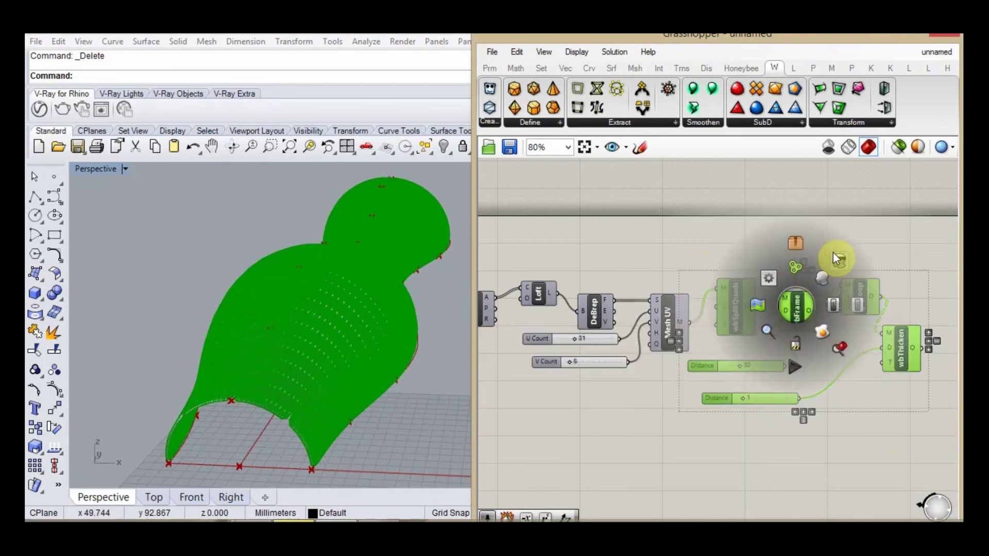
pyautogui.click(839, 263)
pyautogui.moveTo(314, 369); pyautogui.dragTo(326, 320, button='right')
pyautogui.scroll(5, 340, 324)
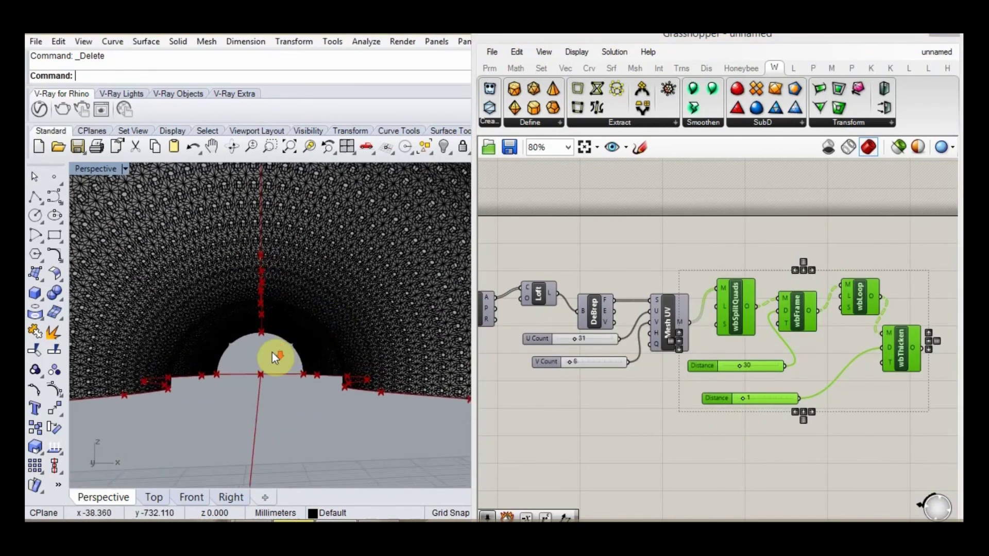
pyautogui.scroll(1, 273, 353)
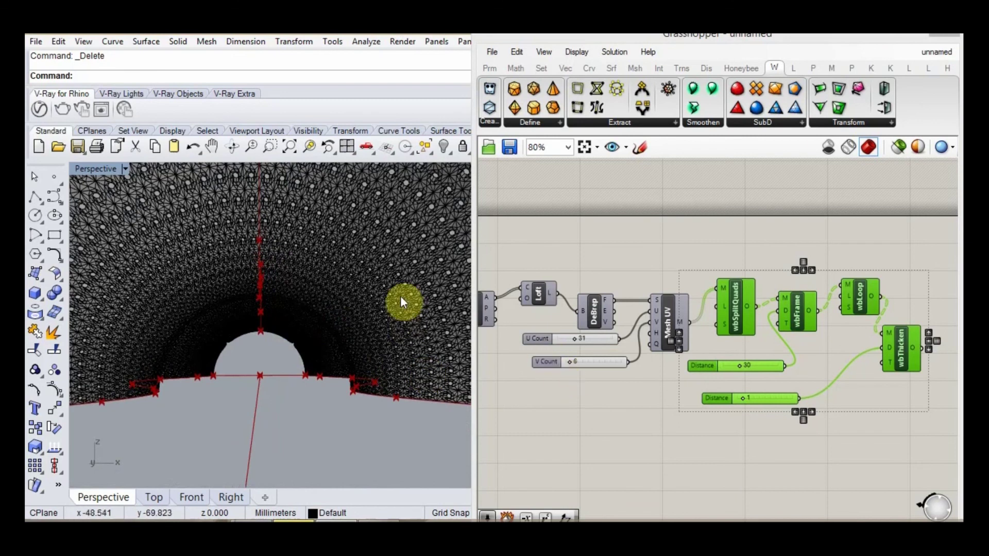
pyautogui.click(379, 521)
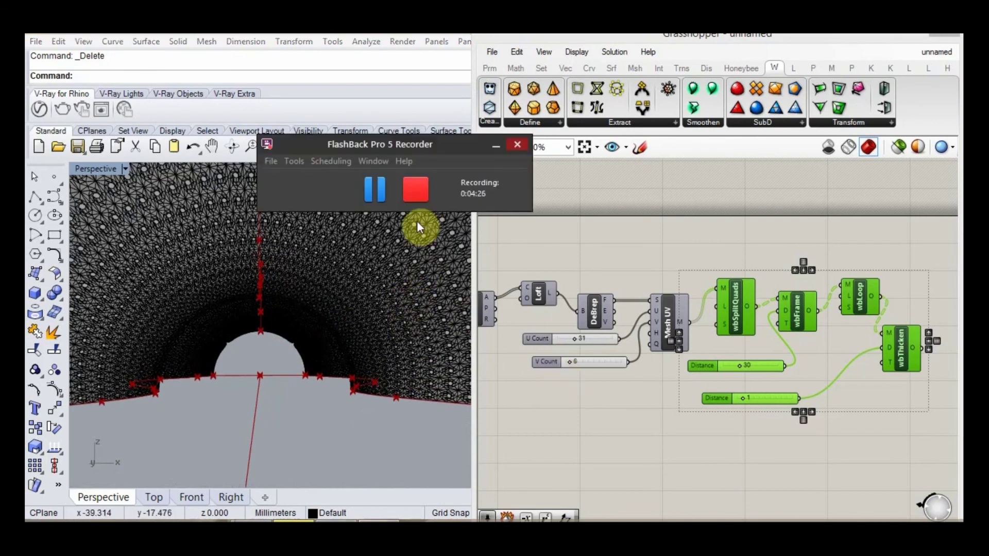
pyautogui.click(421, 200)
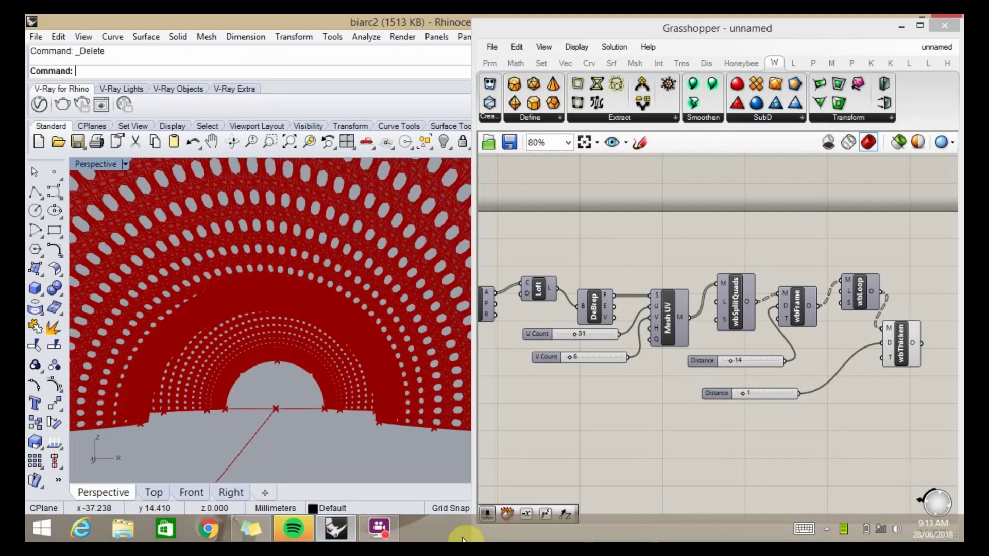
pyautogui.moveTo(585, 27); pyautogui.dragTo(589, 15)
pyautogui.click(921, 21)
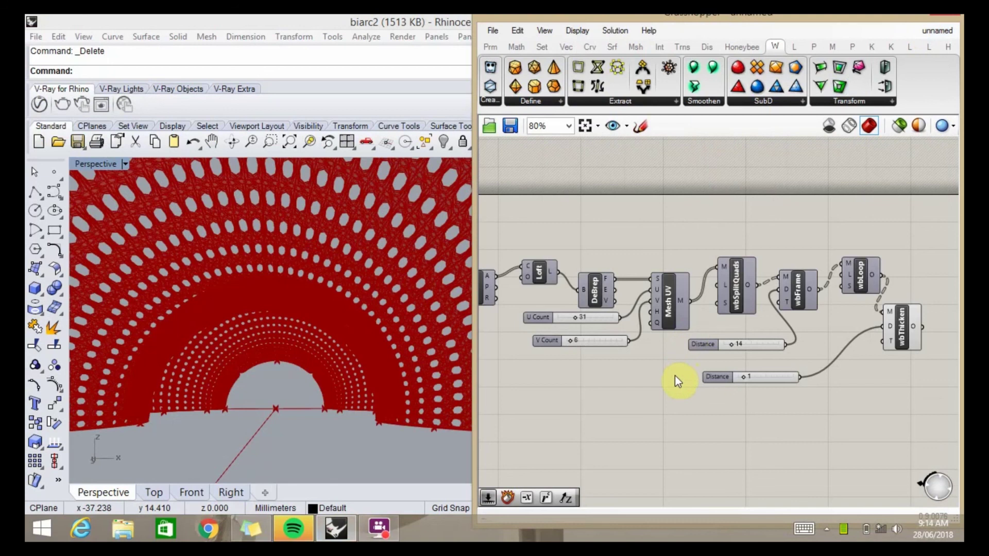
pyautogui.scroll(3, 309, 390)
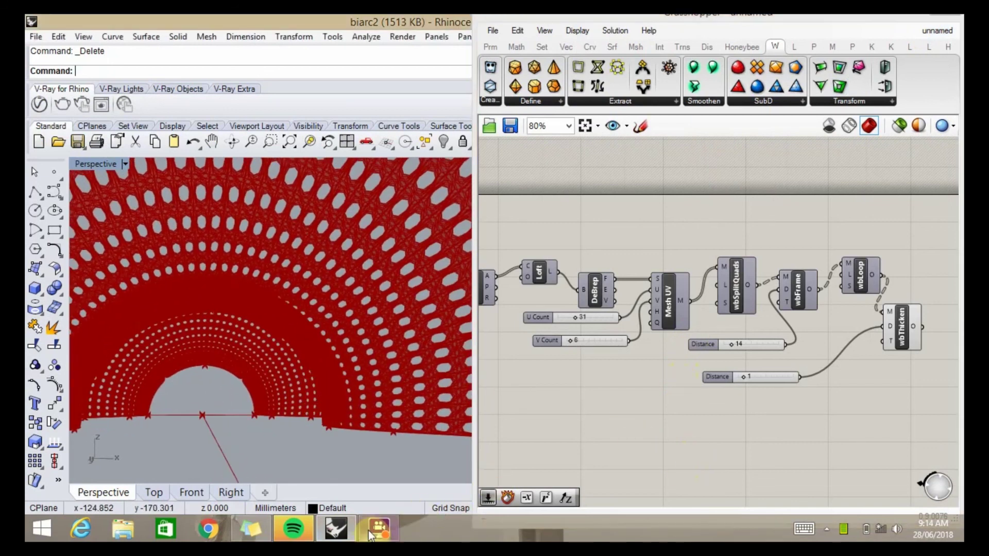
pyautogui.moveTo(377, 530)
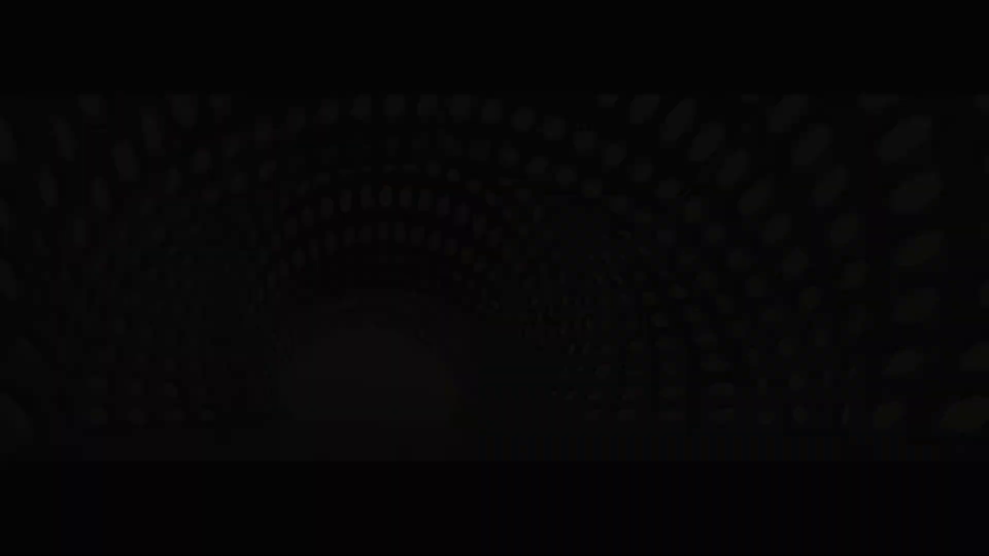